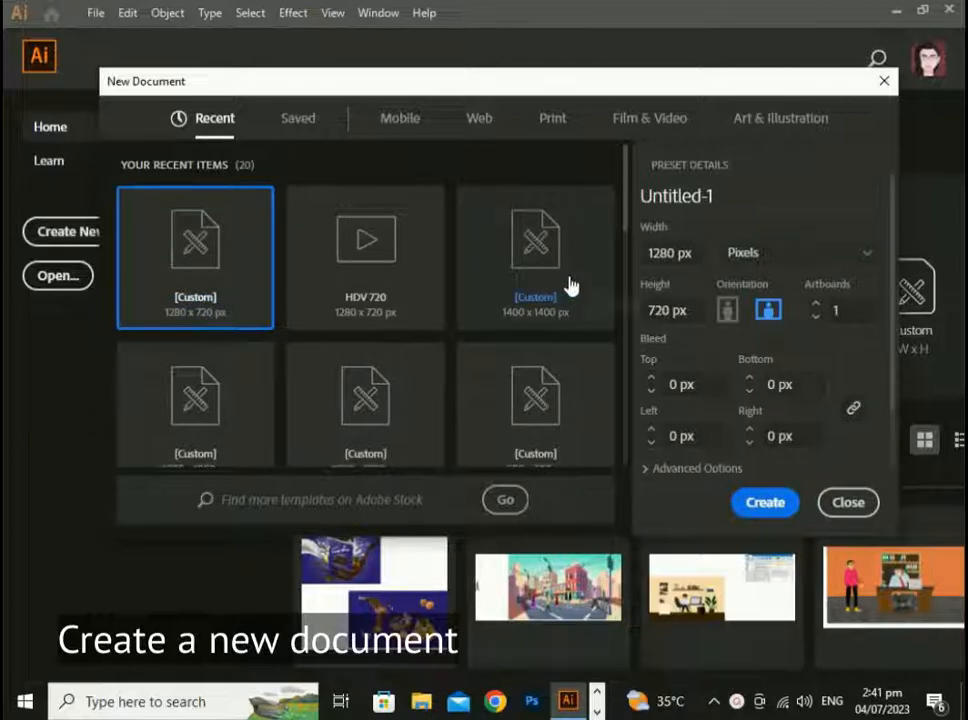
Step: Create a new 1400 x 1400 px document and close the floating panels covering the artboard
{"action": "left_click", "coordinate": [568, 285]}
{"action": "left_click", "coordinate": [784, 512]}
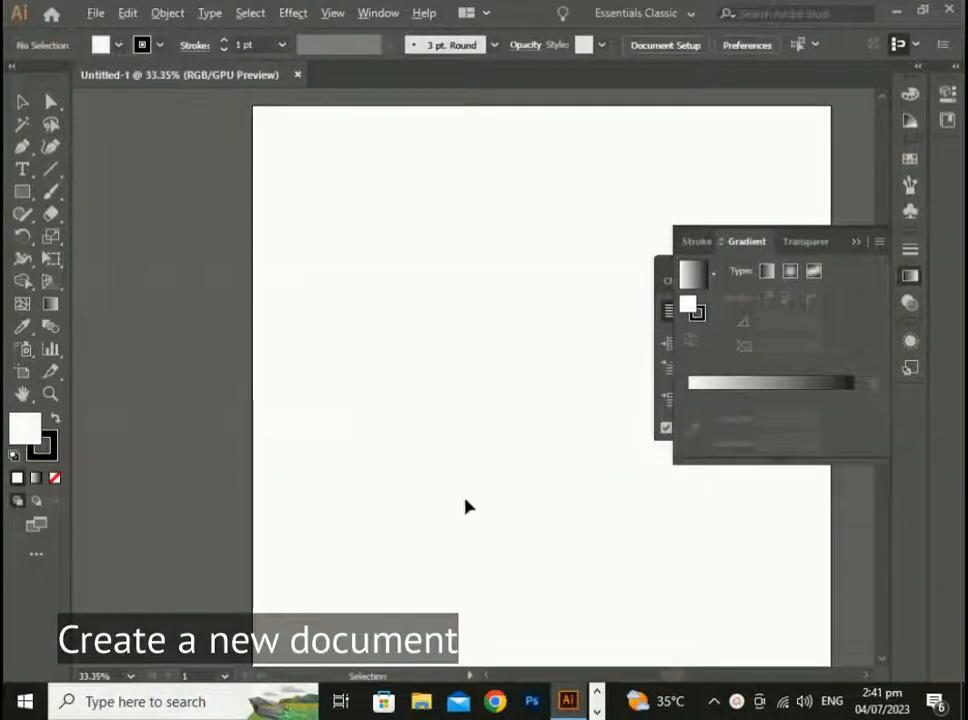
{"action": "scroll", "coordinate": [462, 510], "scroll_direction": "down", "scroll_amount": 2}
{"action": "left_click_drag", "start_coordinate": [484, 475], "coordinate": [398, 359]}
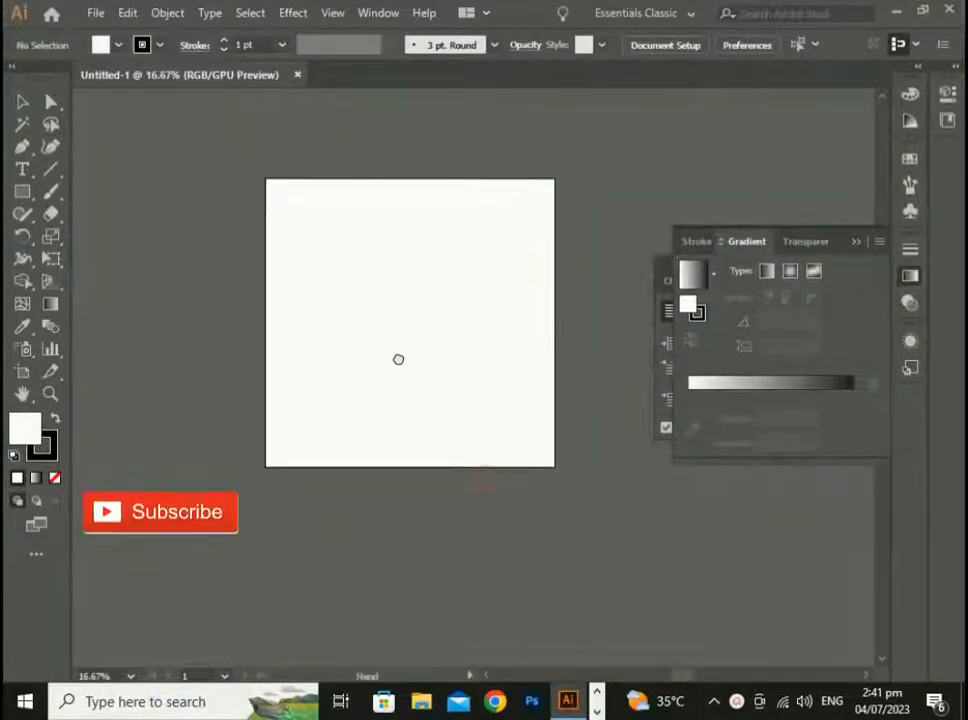
{"action": "left_click", "coordinate": [857, 250]}
{"action": "left_click", "coordinate": [863, 265]}
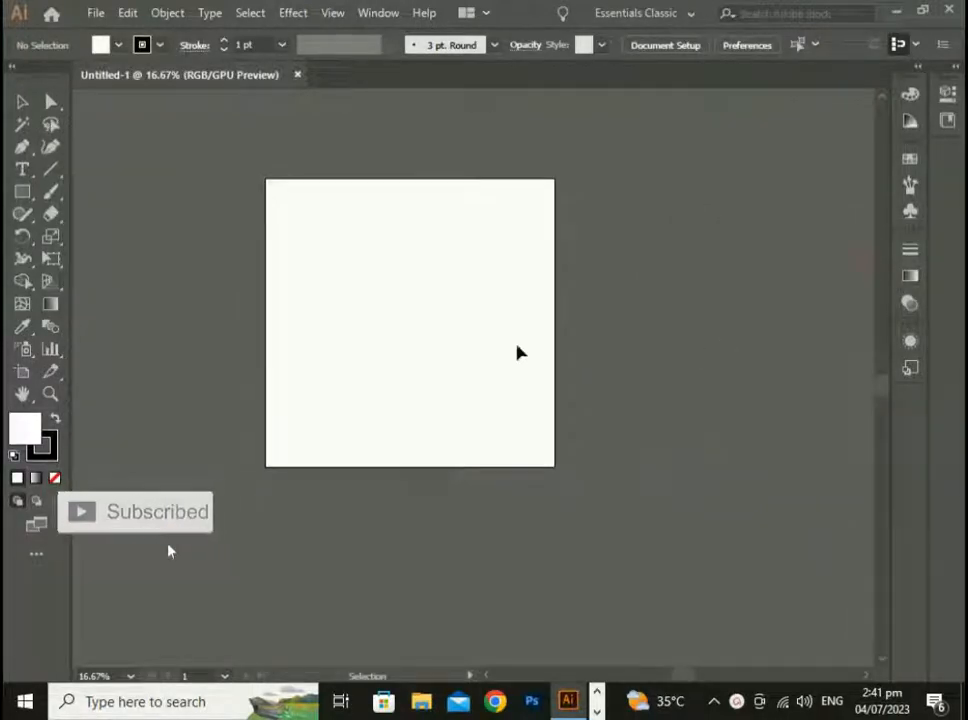
Step: Add the text "CONVERT TEXT INTO CONTAINER OR SHAPE" to the artboard, enlarged to span most of its width and centred
{"action": "left_click_drag", "start_coordinate": [430, 307], "coordinate": [501, 333]}
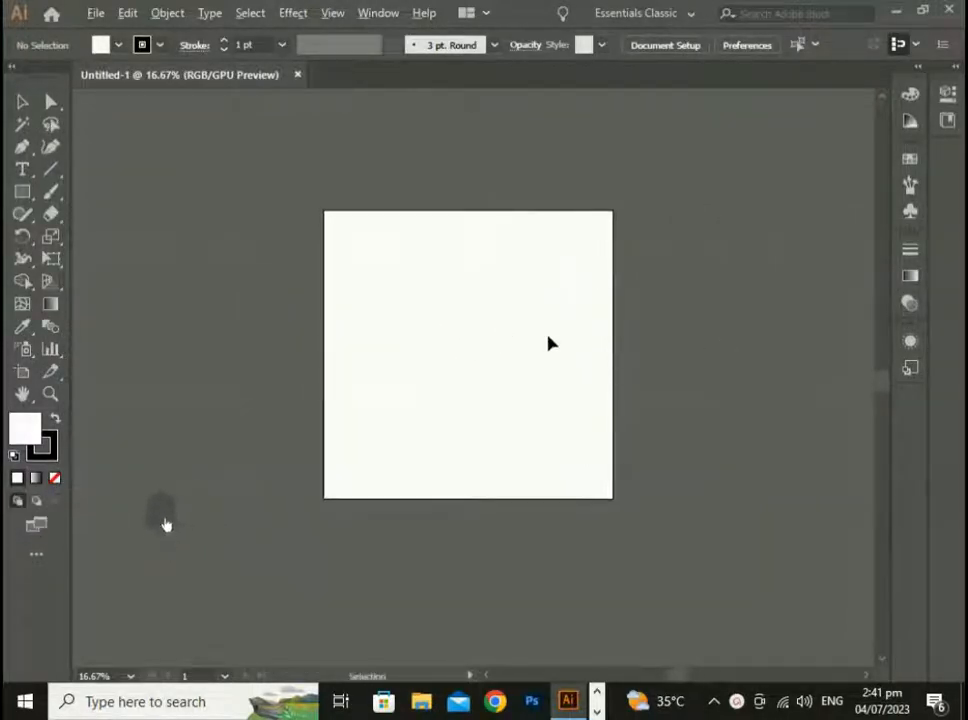
{"action": "scroll", "coordinate": [548, 343], "scroll_direction": "up", "scroll_amount": 1}
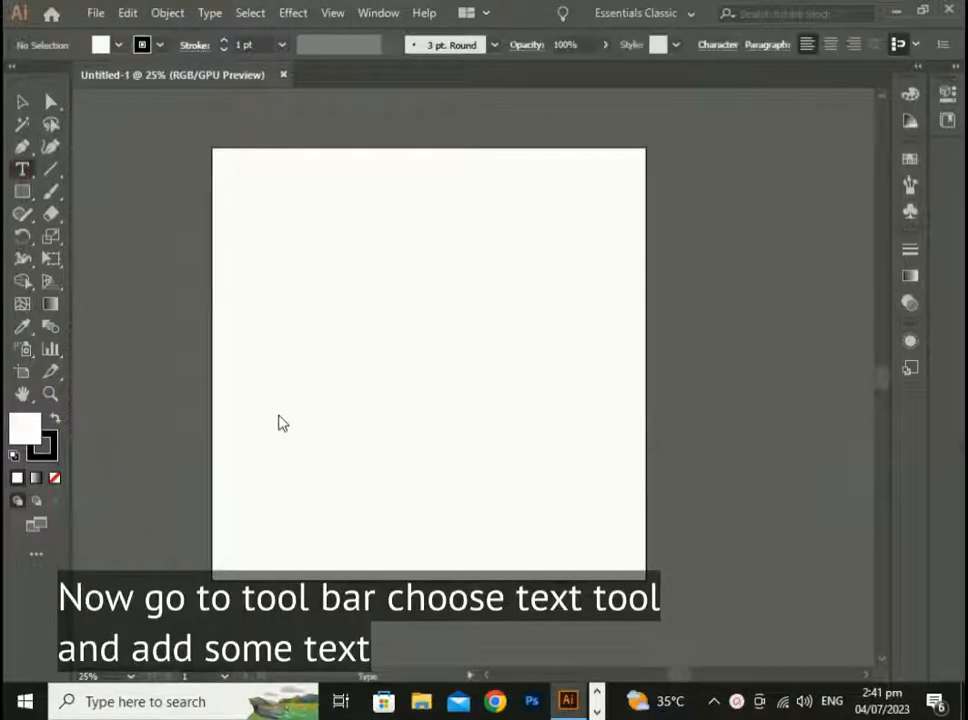
{"action": "left_click", "coordinate": [285, 298]}
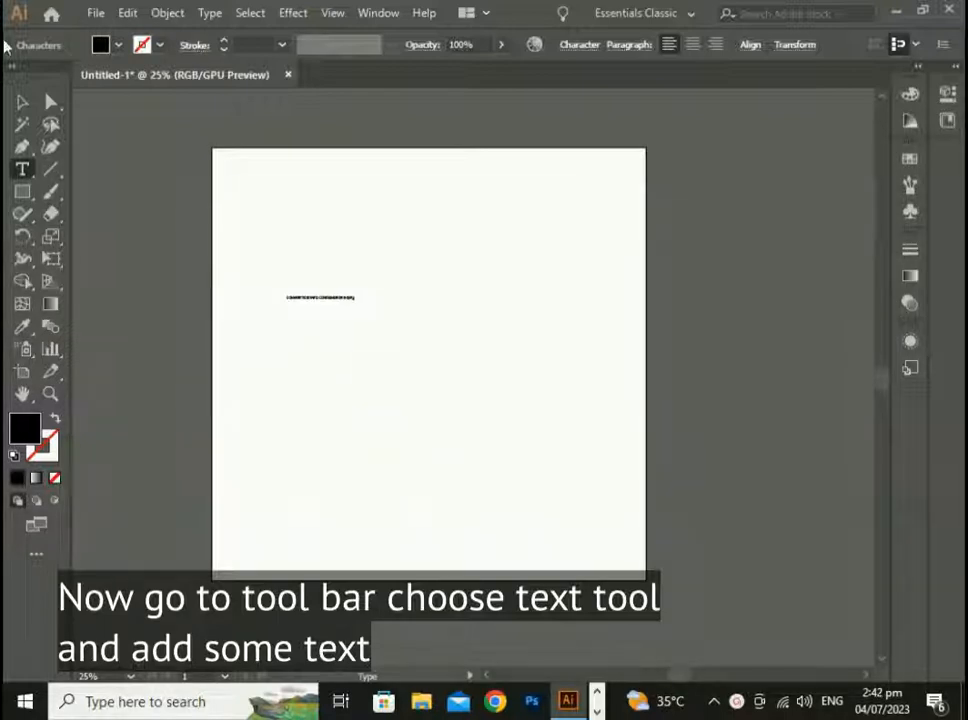
{"action": "left_click", "coordinate": [22, 101]}
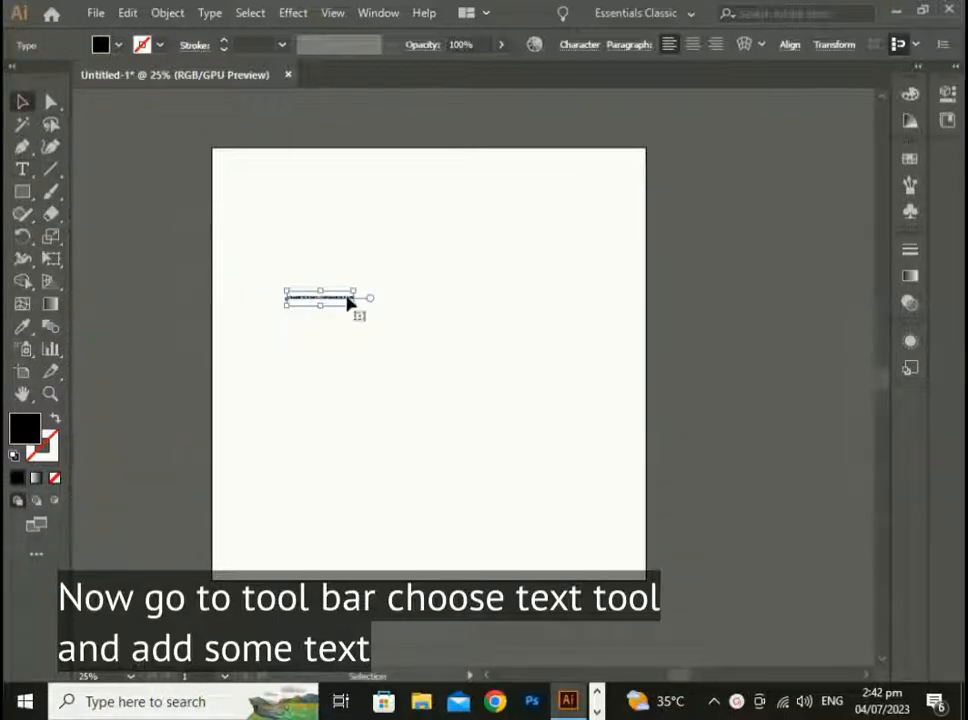
{"action": "left_click_drag", "start_coordinate": [349, 303], "coordinate": [575, 443]}
{"action": "left_click", "coordinate": [573, 436]}
{"action": "left_click_drag", "start_coordinate": [452, 350], "coordinate": [469, 350]}
Step: Break the text into three lines: "CONVERT TEXT", "INTO" and "CONTAINER OR SHAPE"
{"action": "double_click", "coordinate": [383, 350]}
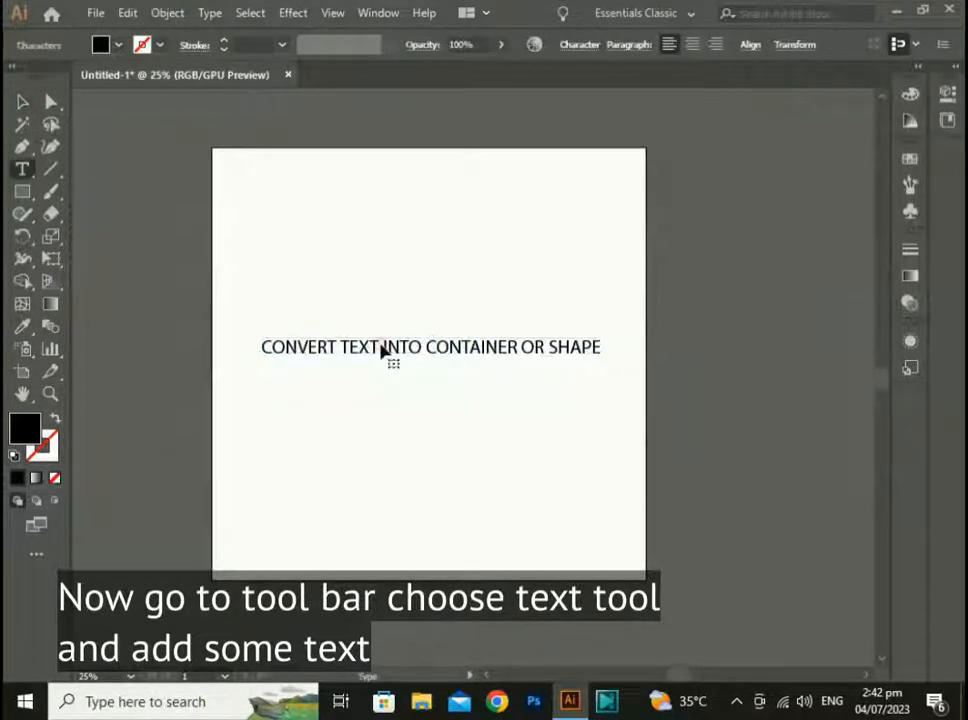
{"action": "triple_click", "coordinate": [383, 350]}
{"action": "left_click", "coordinate": [383, 348]}
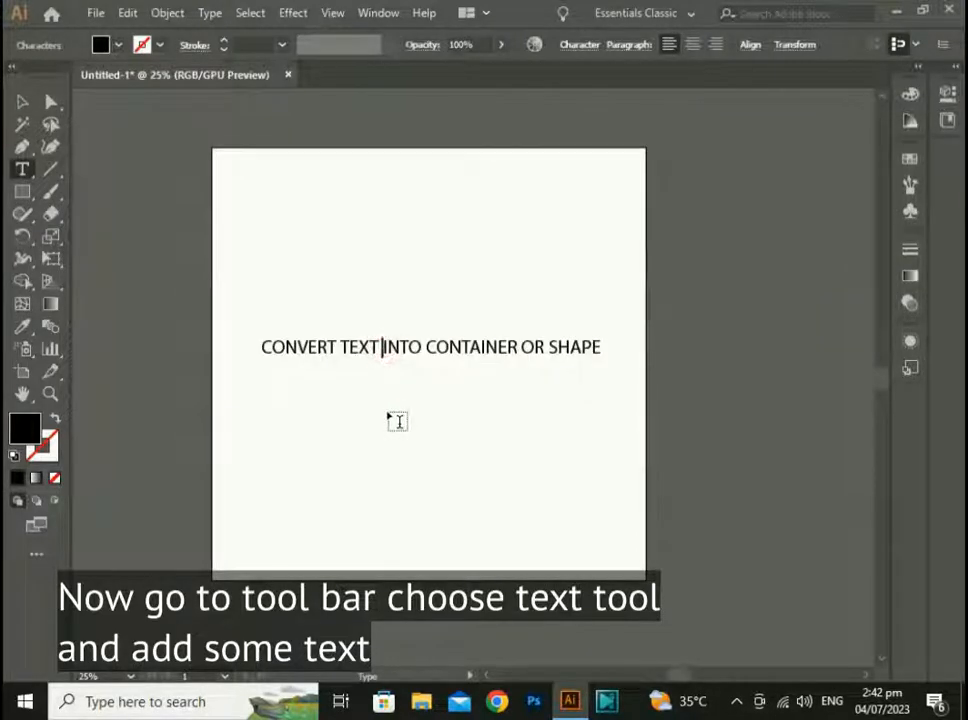
{"action": "key", "text": "Return"}
{"action": "left_click", "coordinate": [304, 370]}
{"action": "key", "text": "Return"}
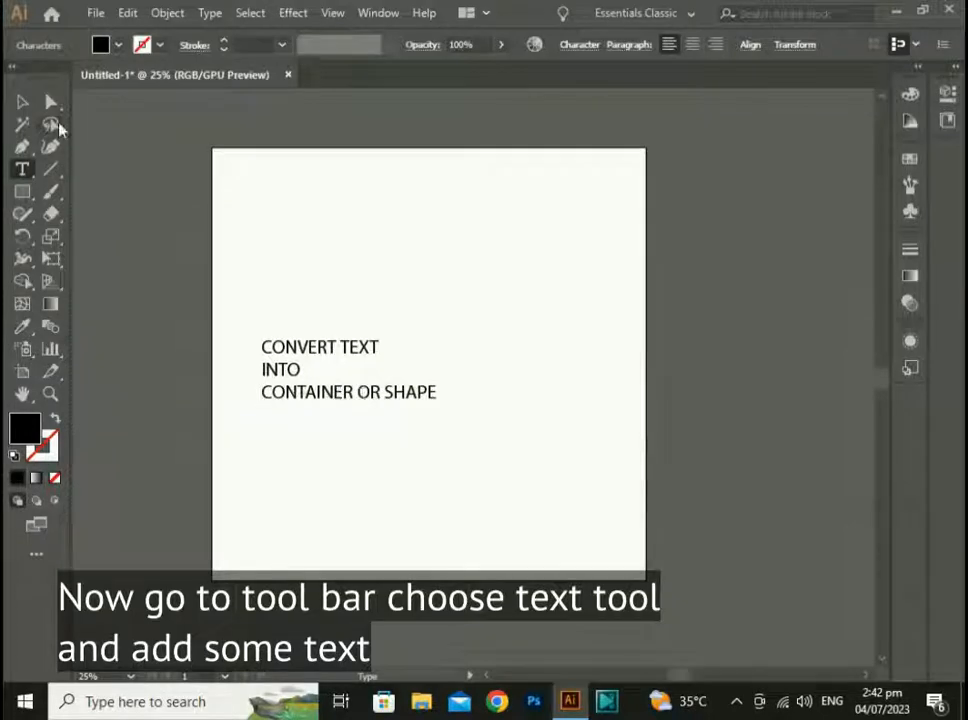
{"action": "left_click", "coordinate": [22, 101]}
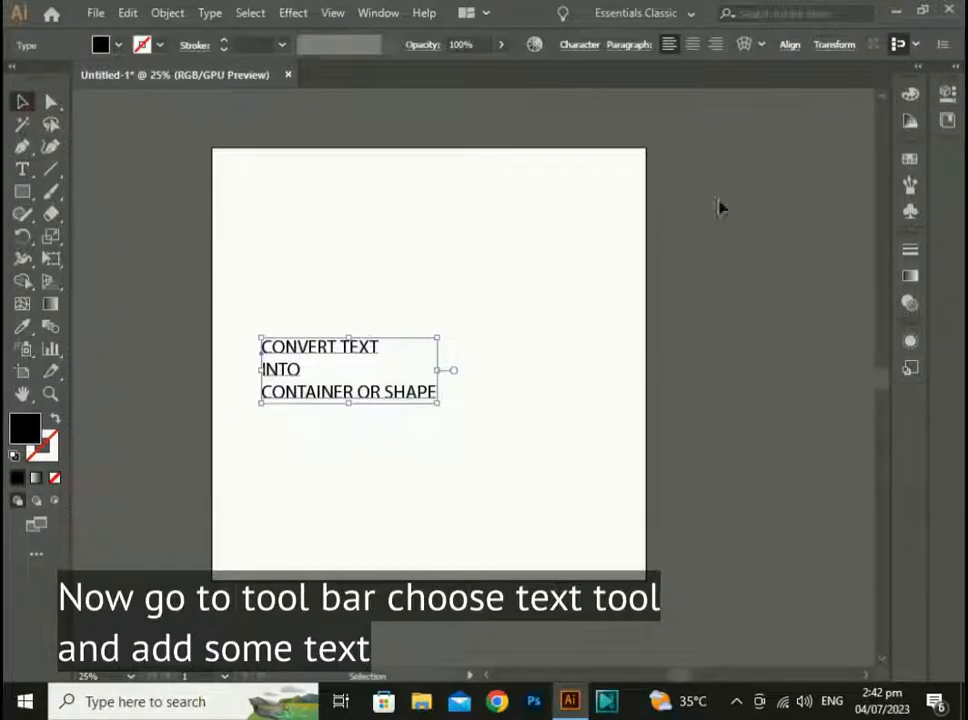
Step: Centre-align the three text lines and enlarge the block to span most of the artboard's width
{"action": "left_click", "coordinate": [692, 44]}
{"action": "left_click_drag", "start_coordinate": [268, 393], "coordinate": [438, 386]}
{"action": "left_click_drag", "start_coordinate": [518, 392], "coordinate": [607, 452]}
{"action": "left_click_drag", "start_coordinate": [501, 430], "coordinate": [457, 420]}
{"action": "left_click", "coordinate": [501, 485]}
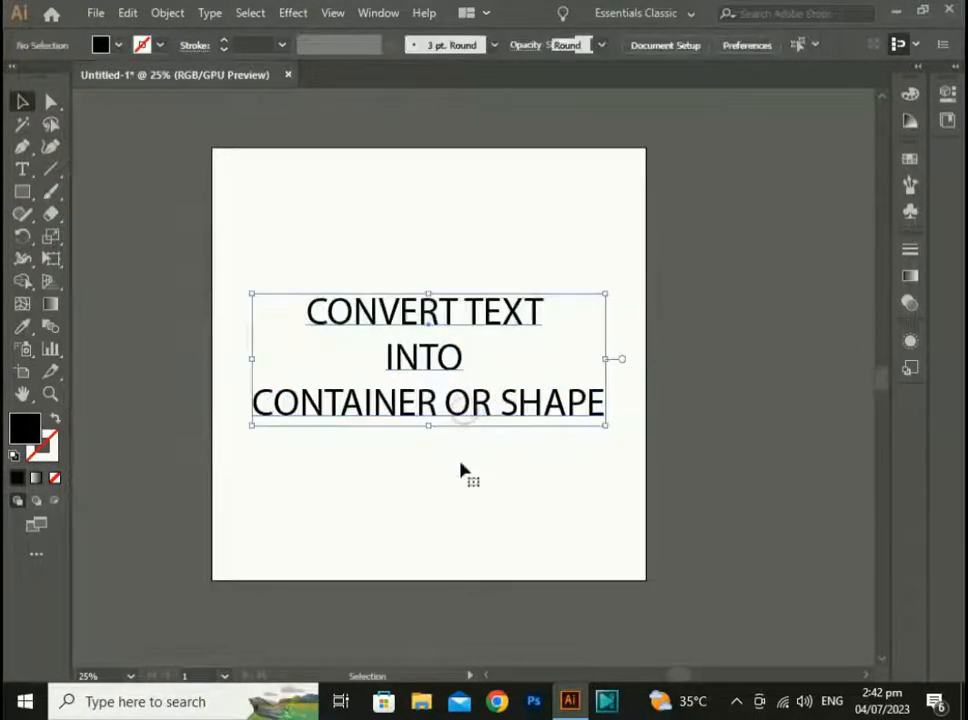
{"action": "left_click", "coordinate": [459, 465]}
Step: Try to set the font to PT Sans Bold in the character settings without selecting the text
{"action": "key", "text": "ctrl+t"}
{"action": "left_click", "coordinate": [733, 309]}
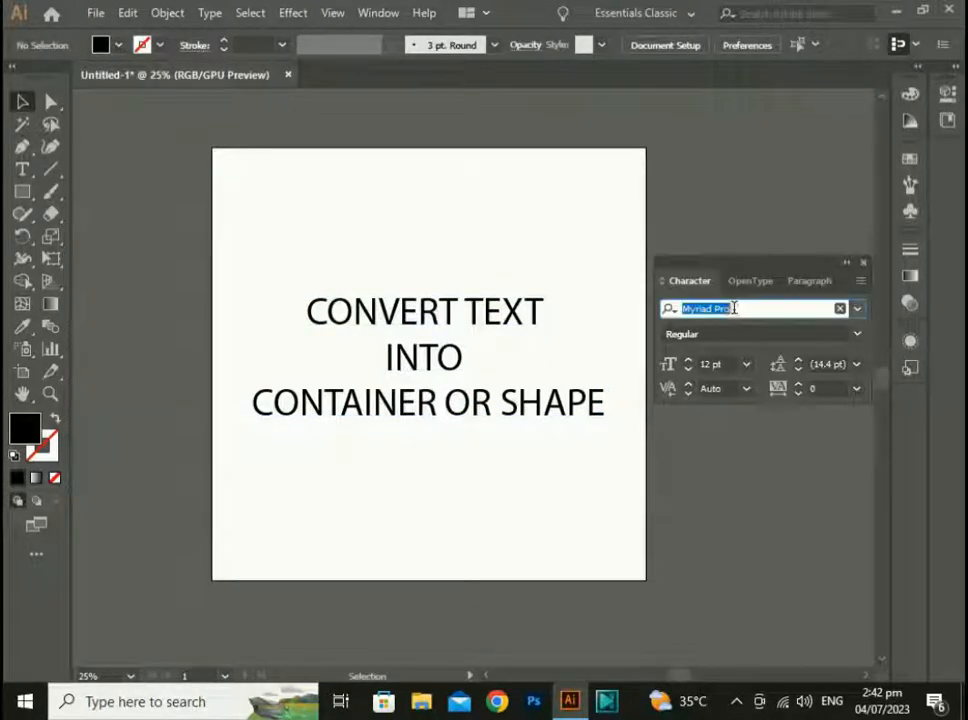
{"action": "type", "text": "pt"}
{"action": "key", "text": "Return"}
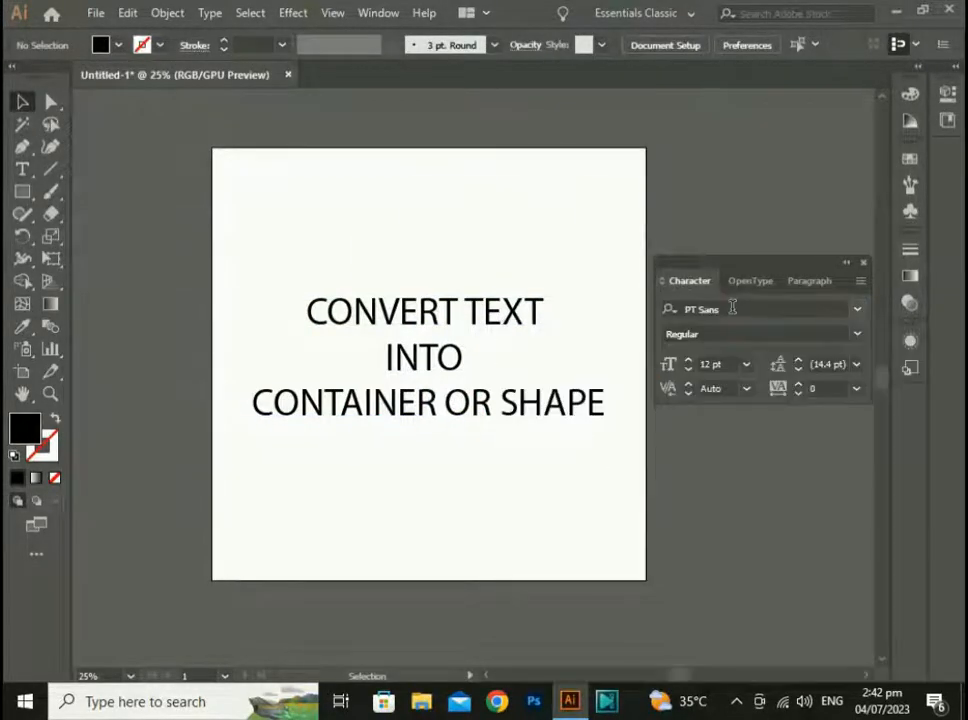
{"action": "left_click", "coordinate": [731, 334]}
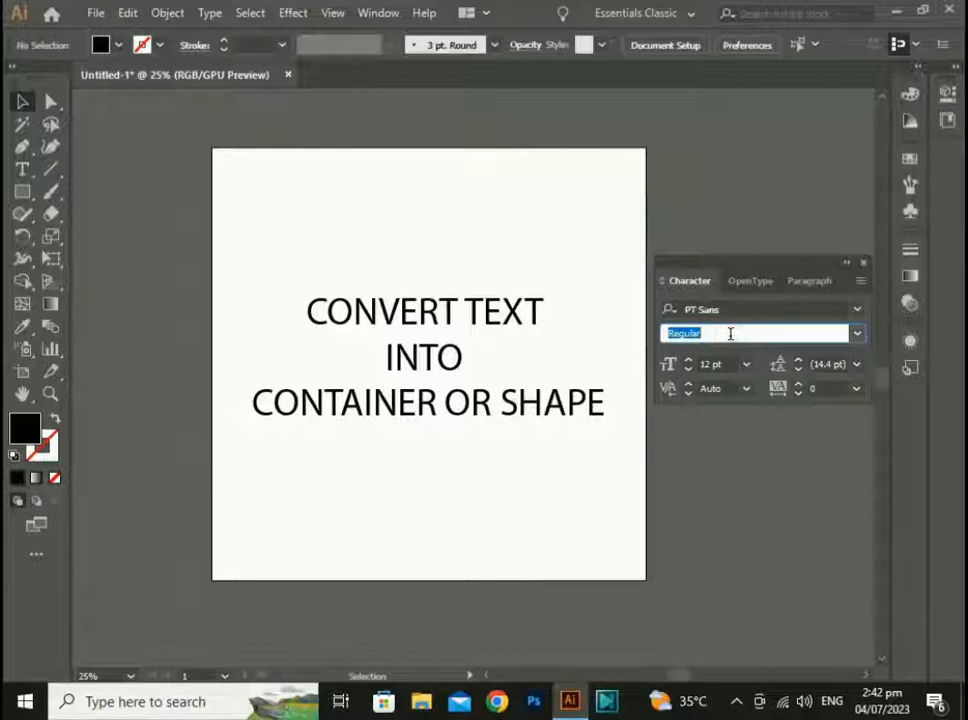
{"action": "type", "text": "Bold"}
{"action": "key", "text": "Return"}
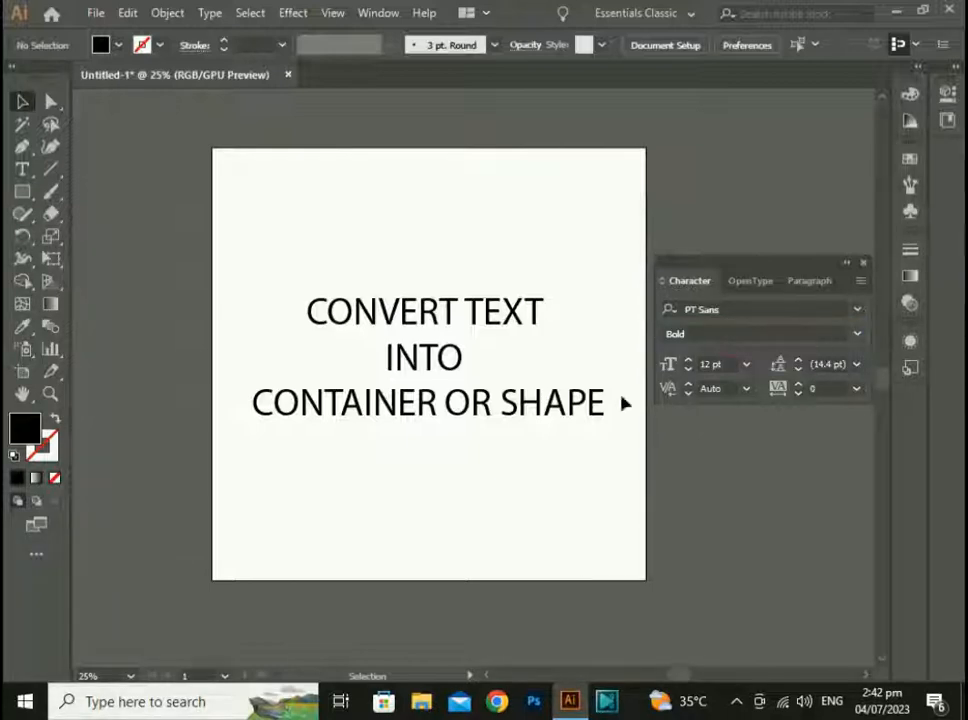
Step: Set the three-line text's font to PT Sans with the Bold style and close the character settings
{"action": "left_click", "coordinate": [562, 420]}
{"action": "left_click", "coordinate": [734, 308]}
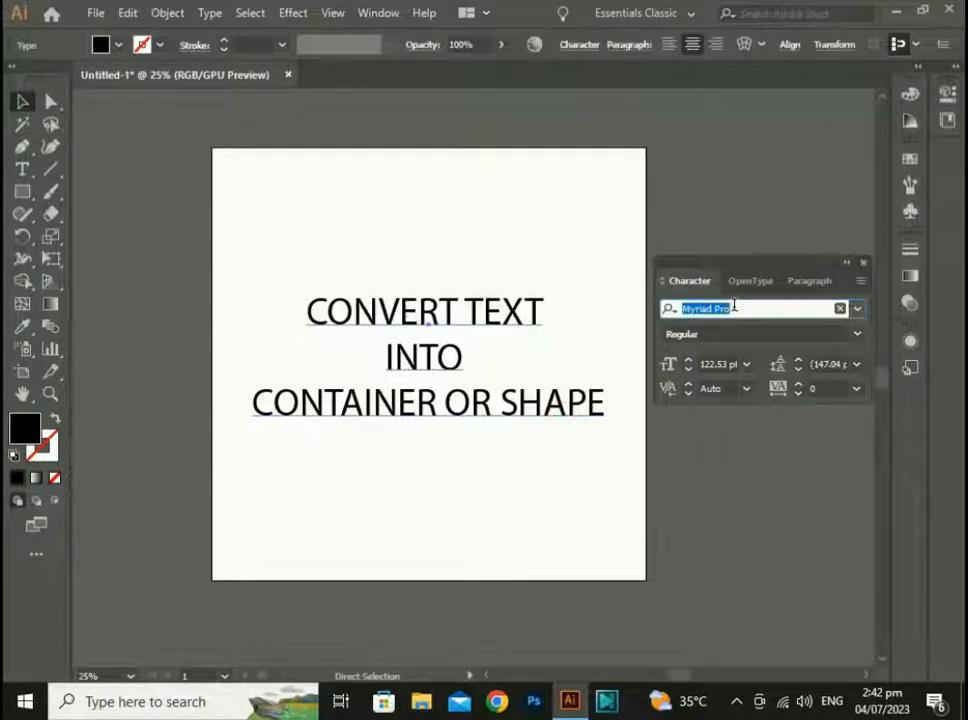
{"action": "type", "text": "pt"}
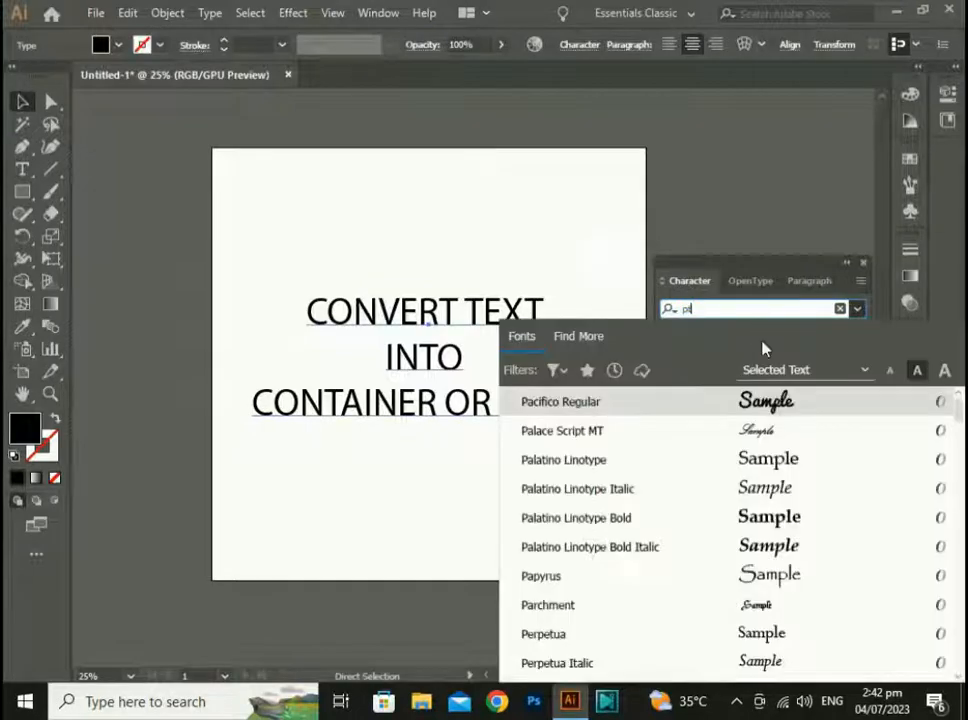
{"action": "key", "text": "Return"}
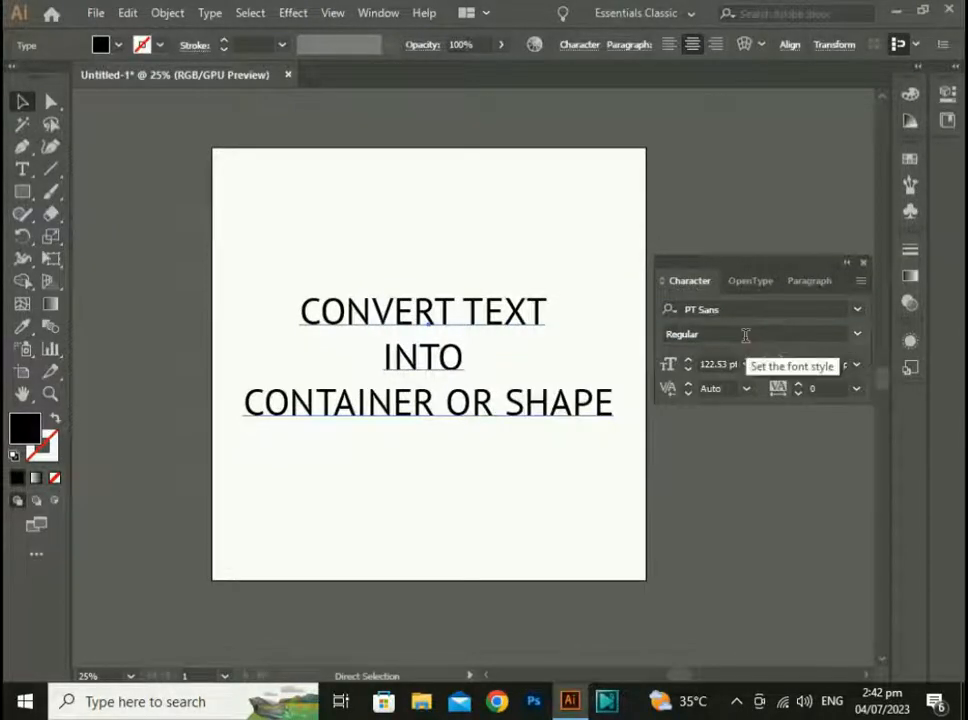
{"action": "left_click", "coordinate": [744, 334]}
{"action": "type", "text": "Bold"}
{"action": "key", "text": "Return"}
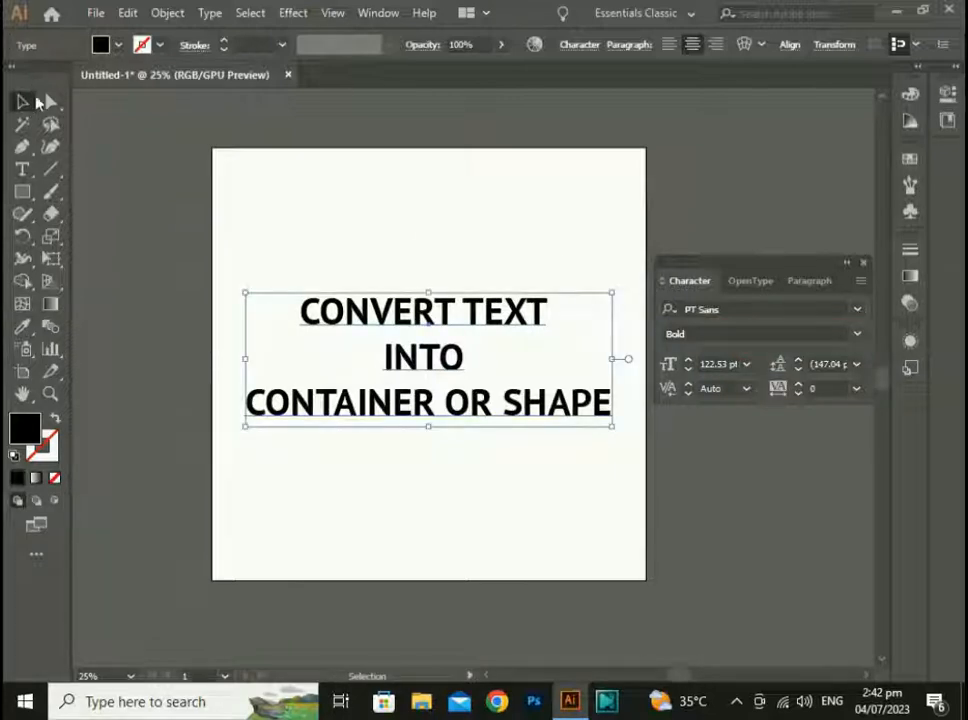
{"action": "left_click", "coordinate": [351, 226]}
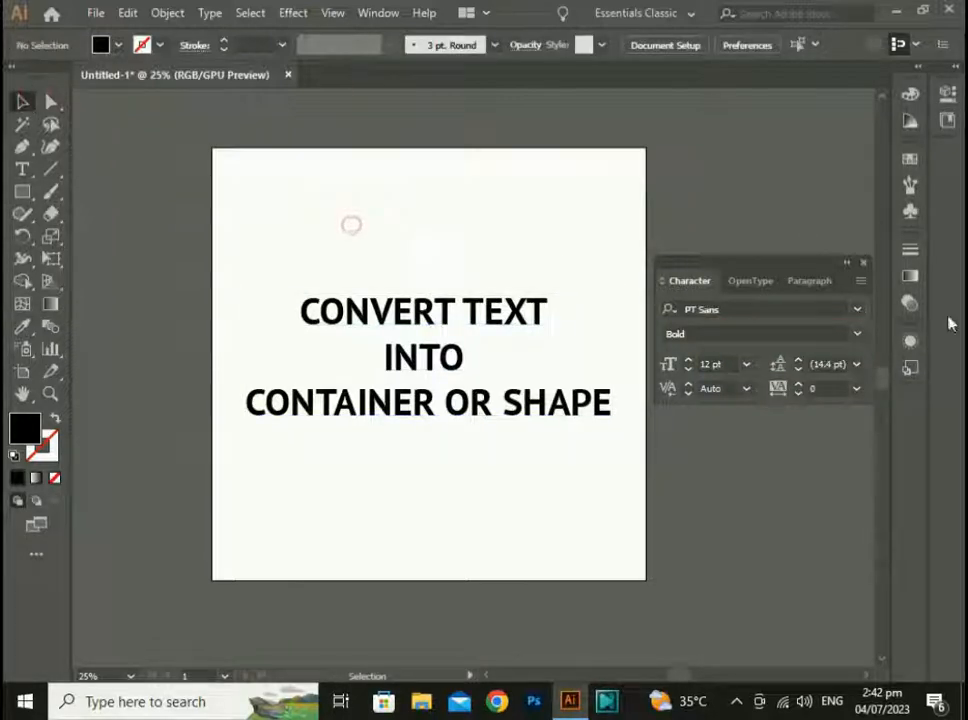
{"action": "left_click", "coordinate": [862, 265]}
Step: Convert the three-line text to outlines with Create Outlines
{"action": "left_click", "coordinate": [562, 396]}
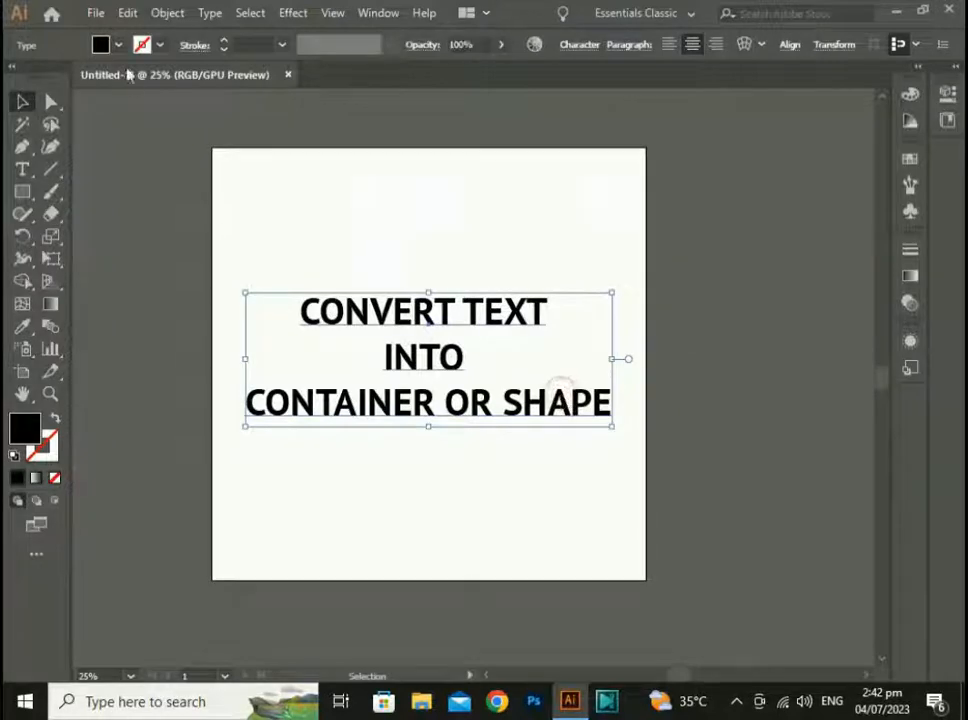
{"action": "left_click", "coordinate": [207, 13]}
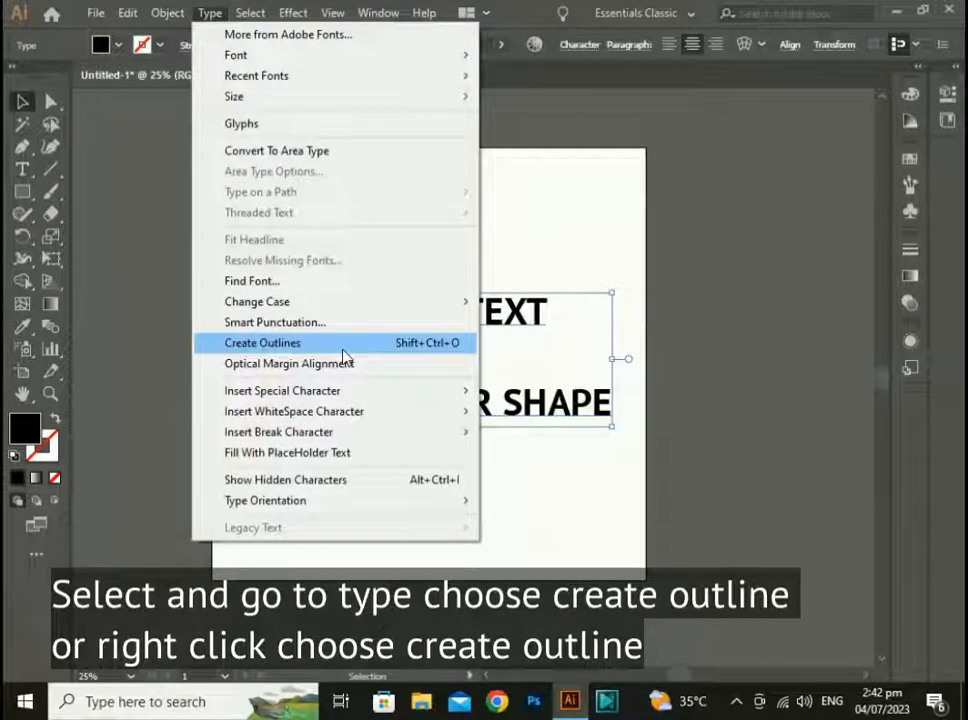
{"action": "left_click", "coordinate": [562, 337]}
{"action": "right_click", "coordinate": [562, 337]}
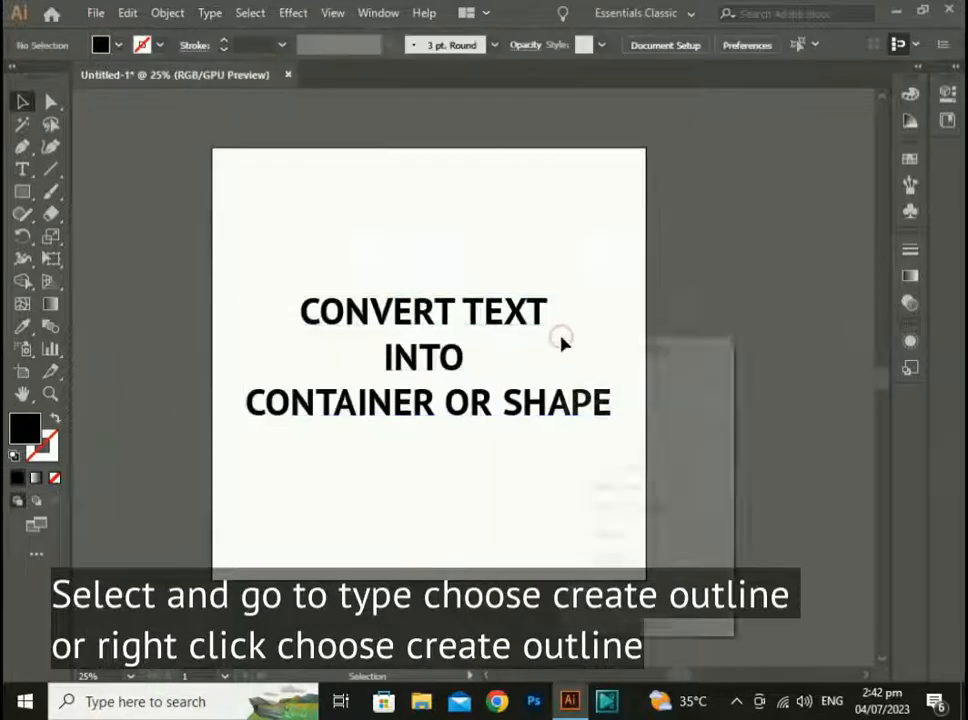
{"action": "left_click", "coordinate": [458, 335]}
{"action": "right_click", "coordinate": [454, 323]}
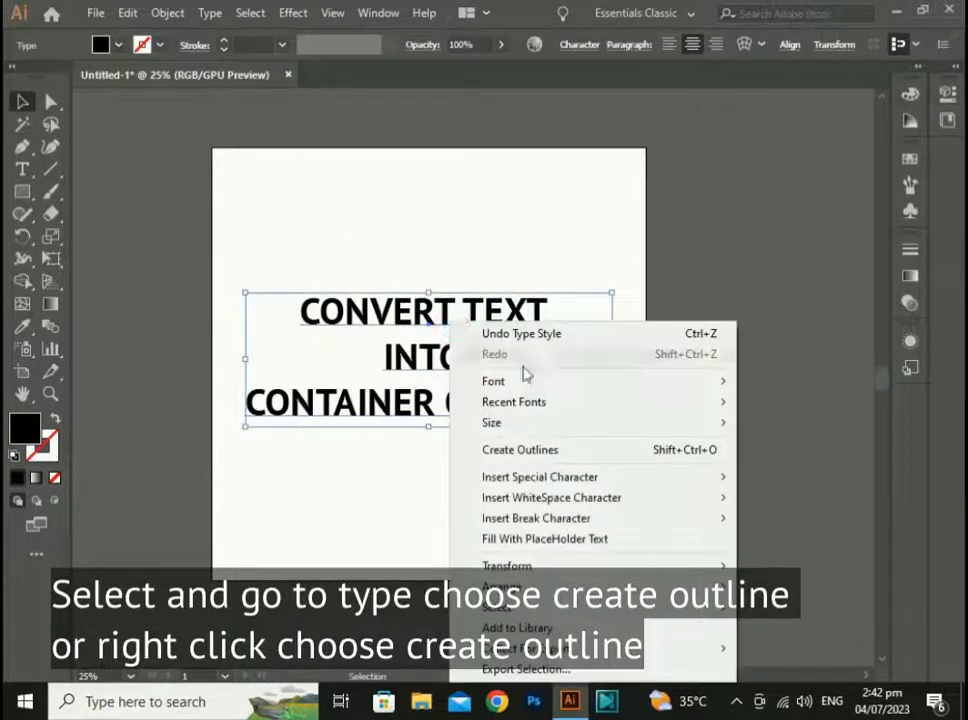
{"action": "left_click", "coordinate": [535, 450]}
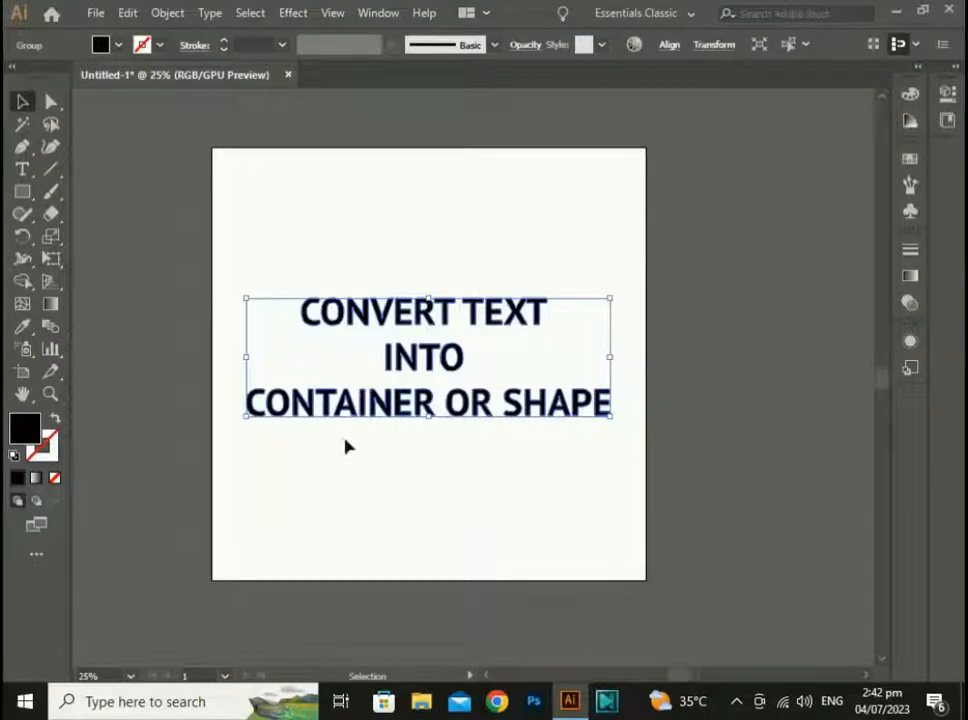
Step: Ungroup the outlined text into individual letter shapes
{"action": "left_click_drag", "start_coordinate": [346, 465], "coordinate": [356, 406]}
{"action": "right_click", "coordinate": [348, 400]}
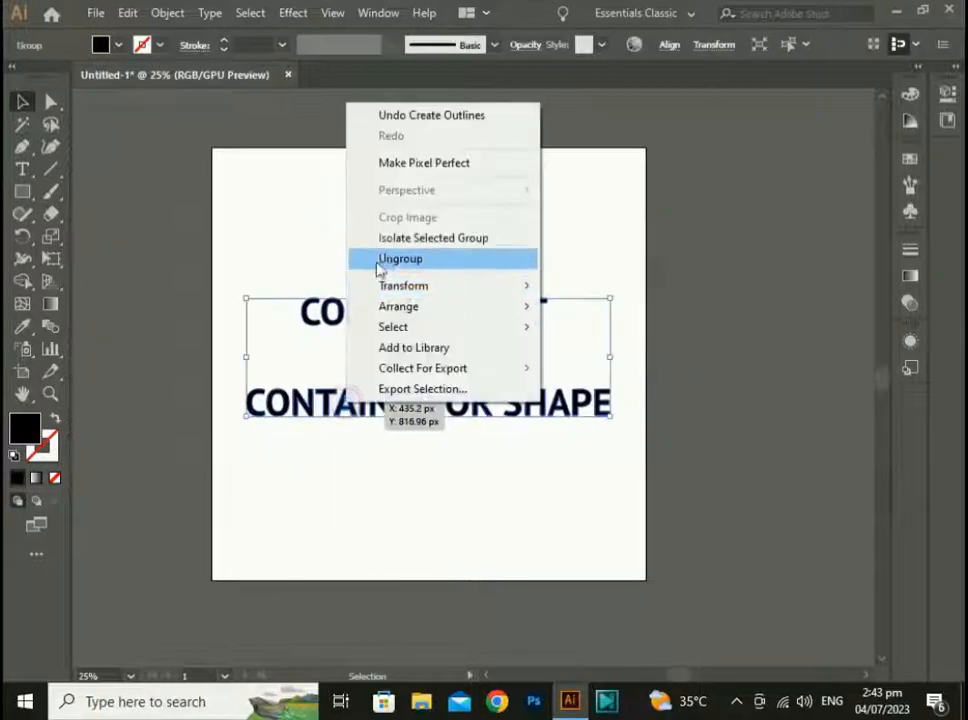
{"action": "left_click", "coordinate": [390, 258]}
{"action": "left_click", "coordinate": [386, 258]}
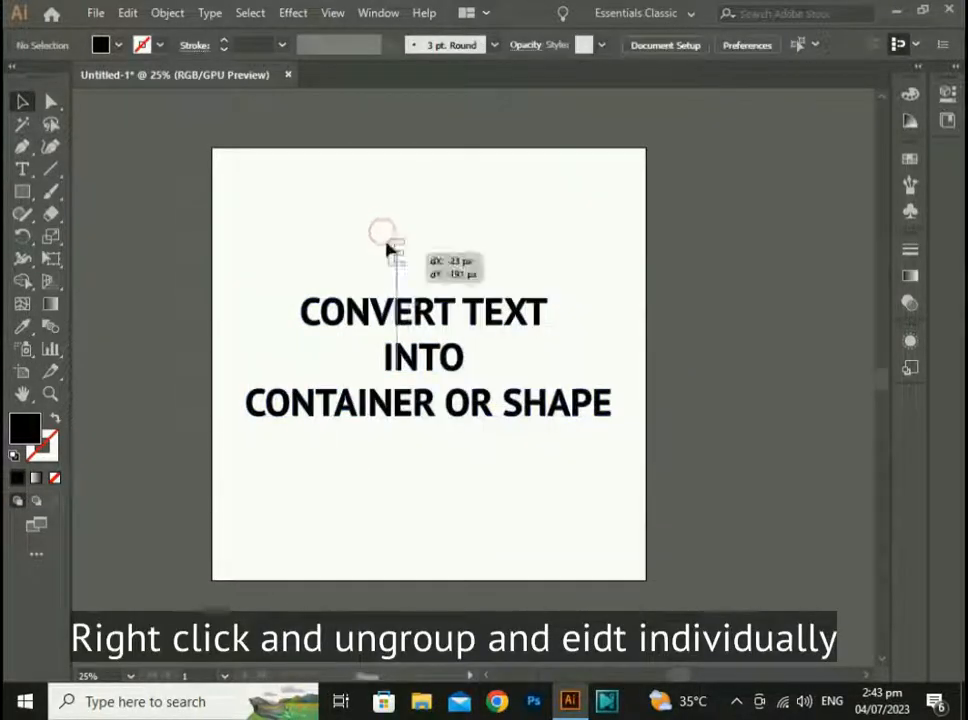
Step: Try moving the E of CONVERT above its line and deleting it, and undo both changes
{"action": "left_click_drag", "start_coordinate": [386, 248], "coordinate": [381, 220]}
{"action": "key", "text": "Delete"}
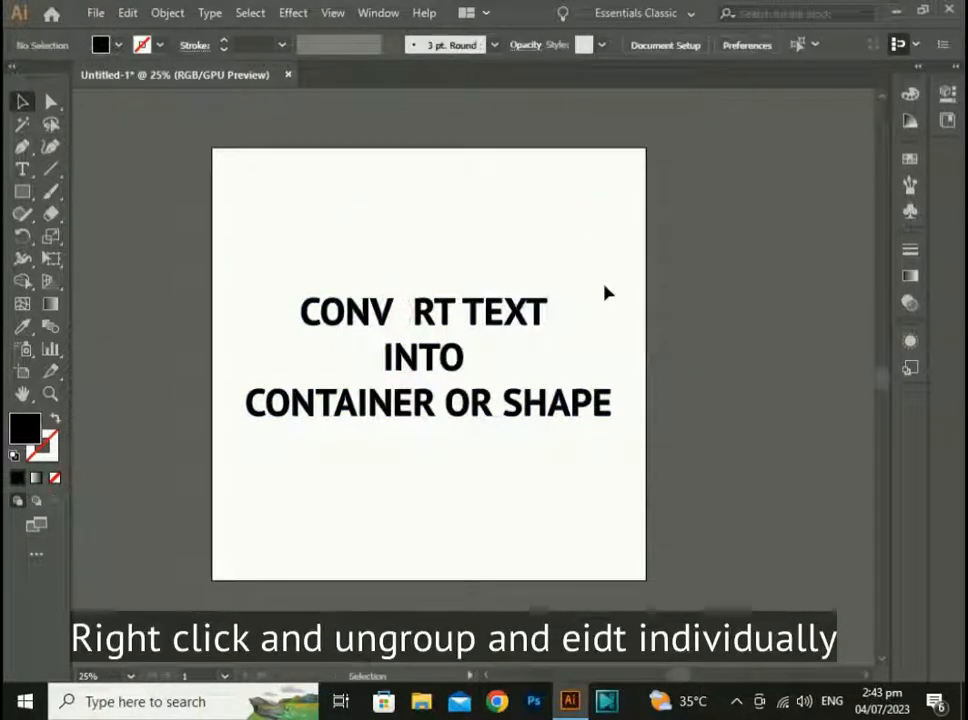
{"action": "key", "text": "ctrl+z"}
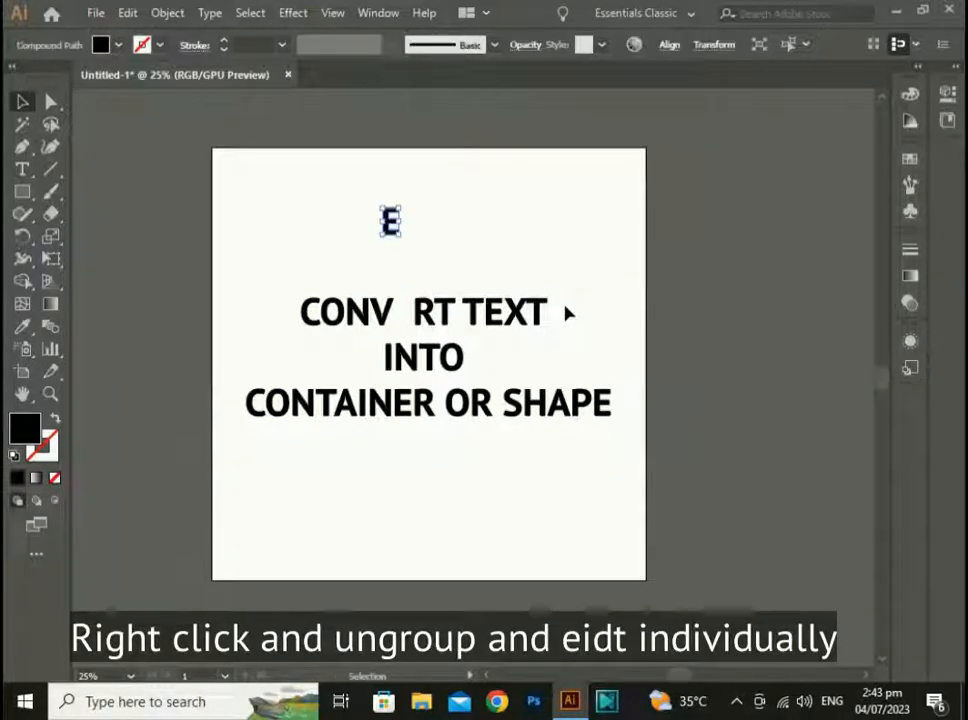
{"action": "key", "text": "ctrl+z"}
Step: Move all letters of the "CONVERT TEXT" line upward, away from the two lines below
{"action": "left_click_drag", "start_coordinate": [568, 262], "coordinate": [270, 324]}
{"action": "left_click_drag", "start_coordinate": [410, 320], "coordinate": [405, 266]}
{"action": "left_click", "coordinate": [495, 360]}
Step: Enlarge the initial C of CONVERT to nearly three times its size and place it just left of the O
{"action": "scroll", "coordinate": [324, 274], "scroll_direction": "up", "scroll_amount": 1}
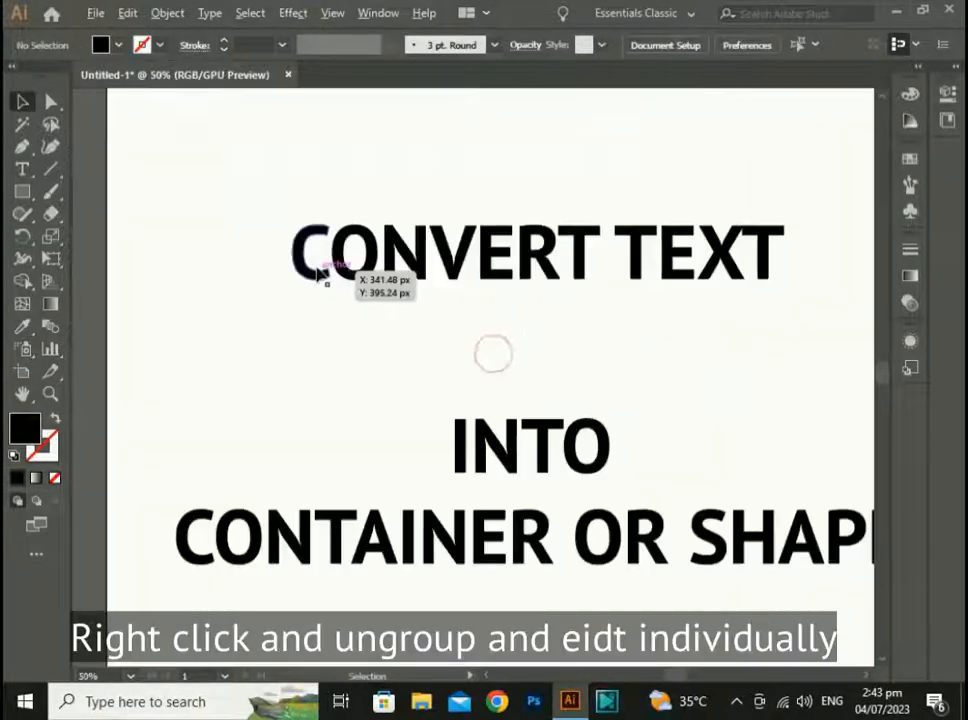
{"action": "left_click", "coordinate": [339, 338]}
{"action": "left_click", "coordinate": [308, 258]}
{"action": "left_click_drag", "start_coordinate": [299, 252], "coordinate": [352, 177]}
{"action": "left_click_drag", "start_coordinate": [312, 318], "coordinate": [294, 320]}
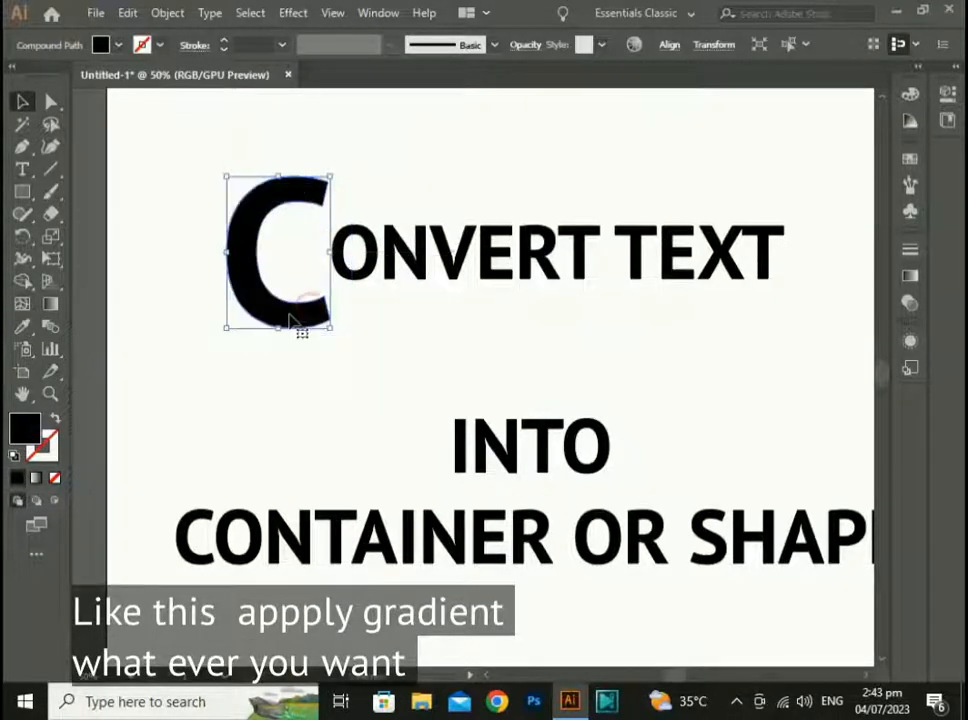
{"action": "left_click", "coordinate": [355, 342]}
{"action": "left_click_drag", "start_coordinate": [360, 282], "coordinate": [357, 285]}
{"action": "left_click", "coordinate": [396, 338]}
Step: Stretch the left leg of the N in CONVERT downward by its bottom anchor points to about Y 539 px
{"action": "left_click", "coordinate": [51, 101]}
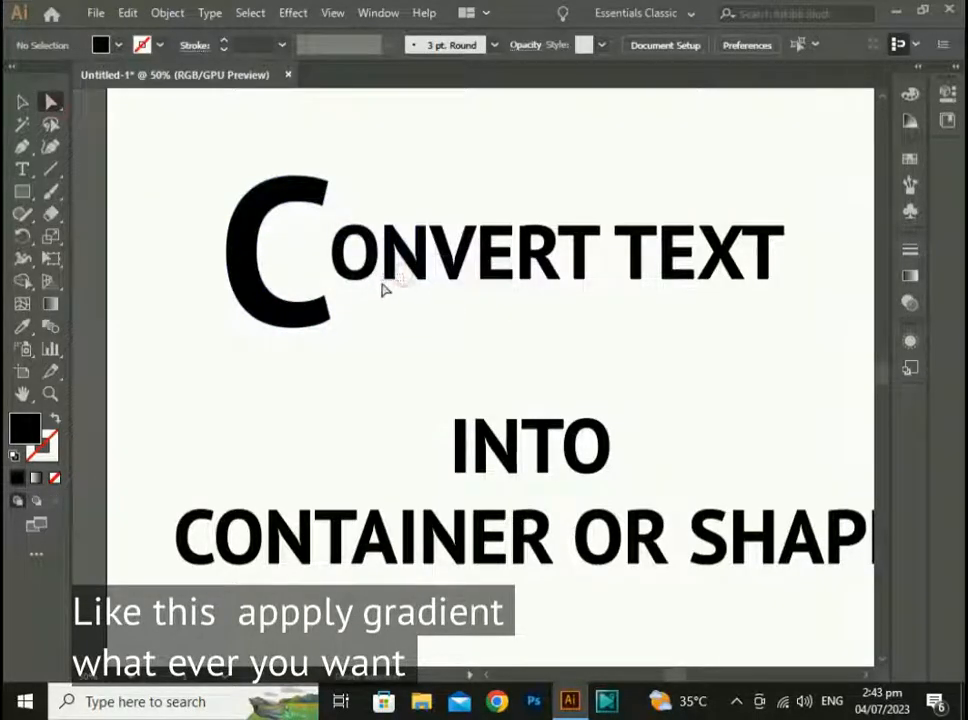
{"action": "left_click_drag", "start_coordinate": [385, 281], "coordinate": [395, 365]}
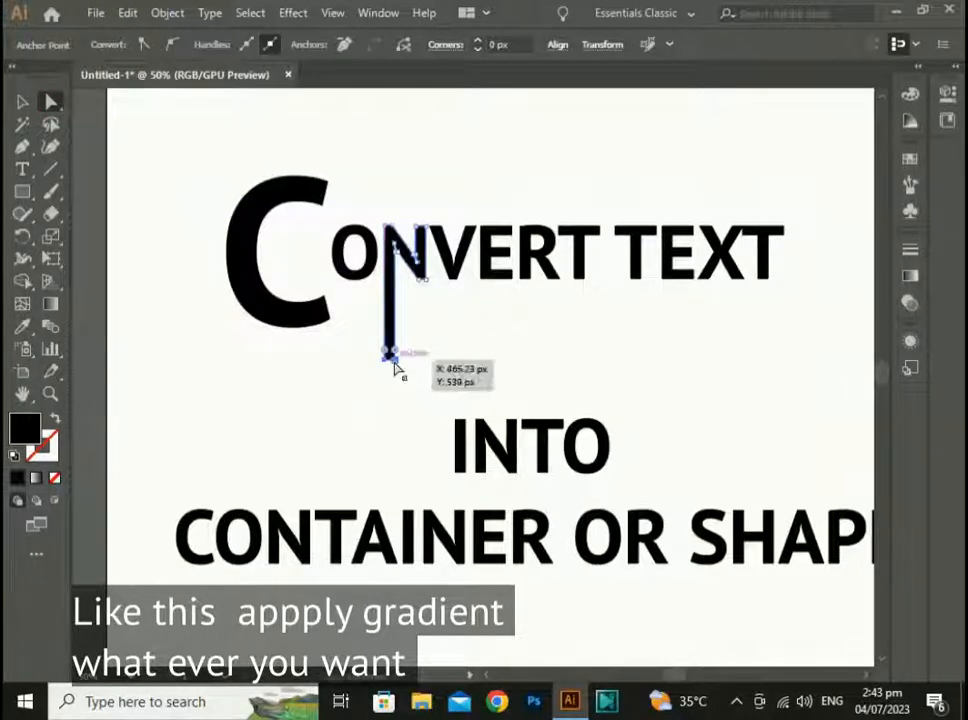
{"action": "left_click", "coordinate": [460, 346]}
{"action": "left_click", "coordinate": [406, 214]}
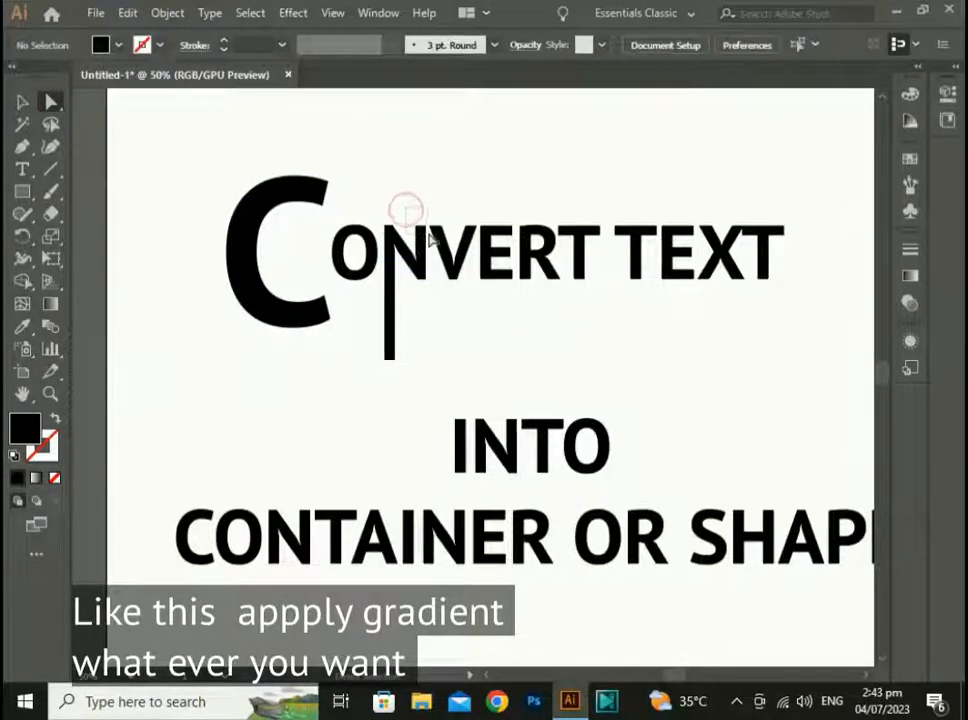
Step: Try stretching the right stem of the N in CONVERT far above the line by its top anchor points and undo it
{"action": "left_click", "coordinate": [445, 227]}
{"action": "left_click", "coordinate": [439, 299]}
{"action": "scroll", "coordinate": [415, 222], "scroll_direction": "up", "scroll_amount": 4}
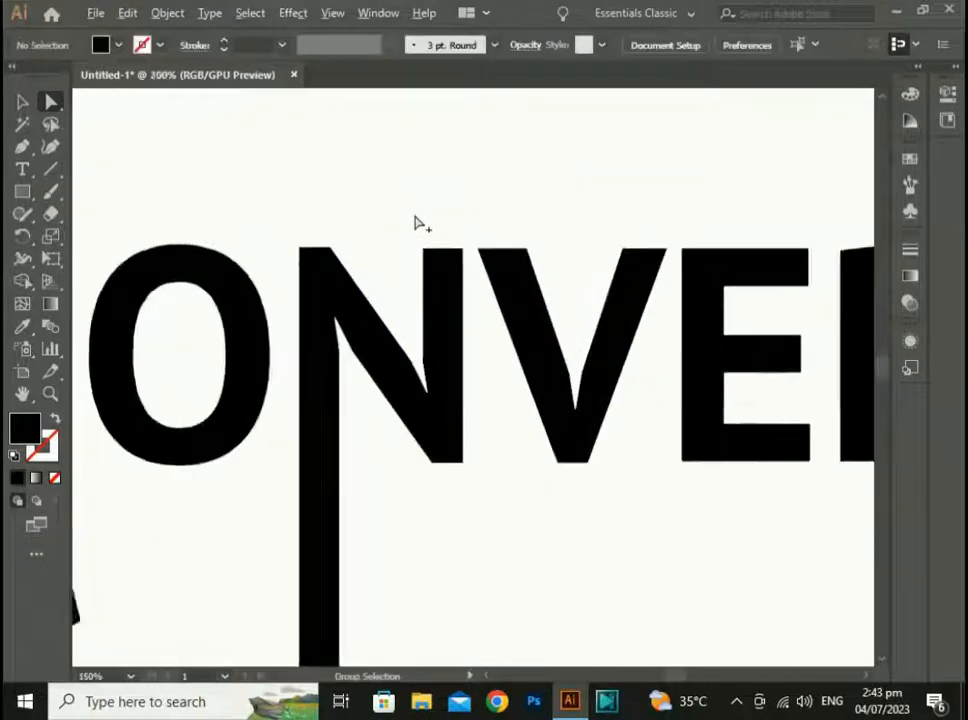
{"action": "scroll", "coordinate": [415, 222], "scroll_direction": "up", "scroll_amount": 2}
{"action": "left_click_drag", "start_coordinate": [395, 243], "coordinate": [451, 108]}
{"action": "left_click", "coordinate": [456, 265], "text": "shift"}
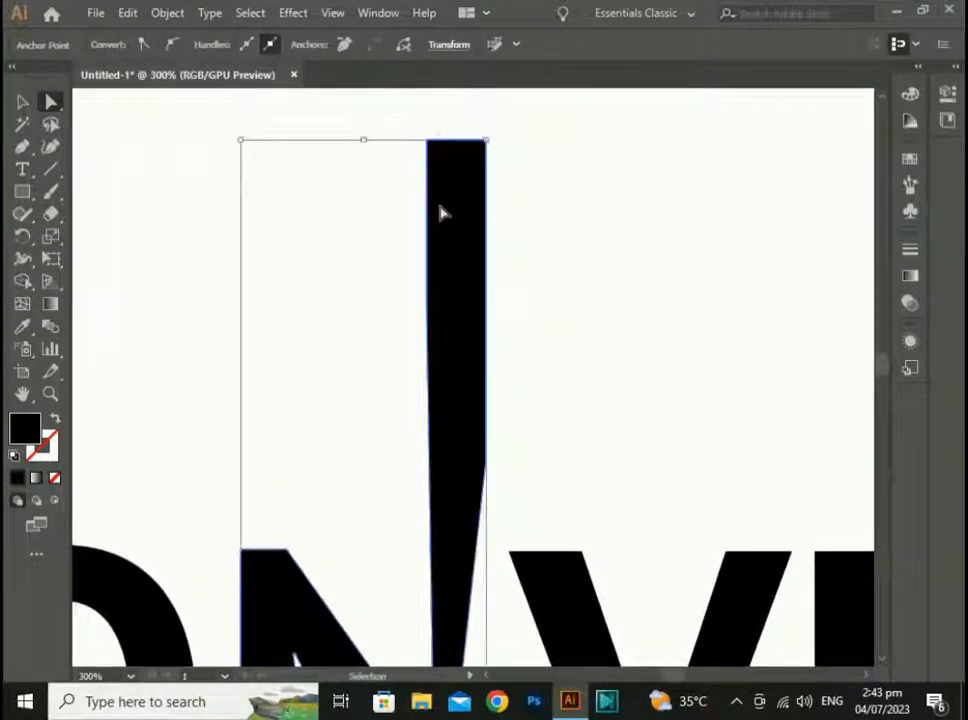
{"action": "key", "text": "ctrl+z"}
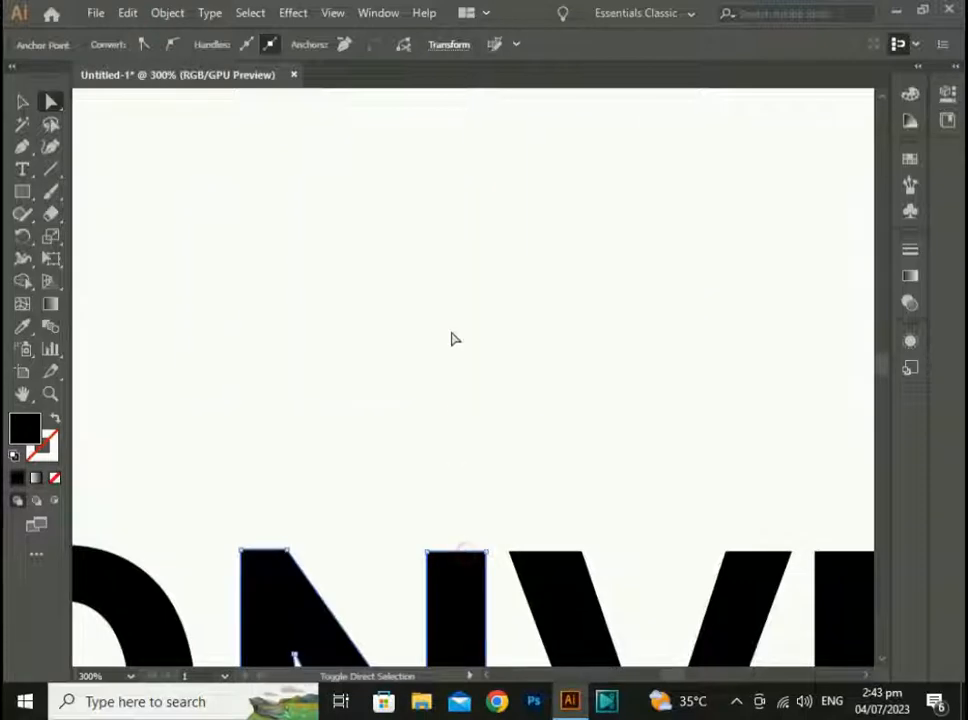
Step: Stretch the right stem of the N in CONVERT moderately upward and pull its lower right corner slightly outward toward the V
{"action": "left_click_drag", "start_coordinate": [497, 563], "coordinate": [454, 342]}
{"action": "left_click", "coordinate": [457, 541]}
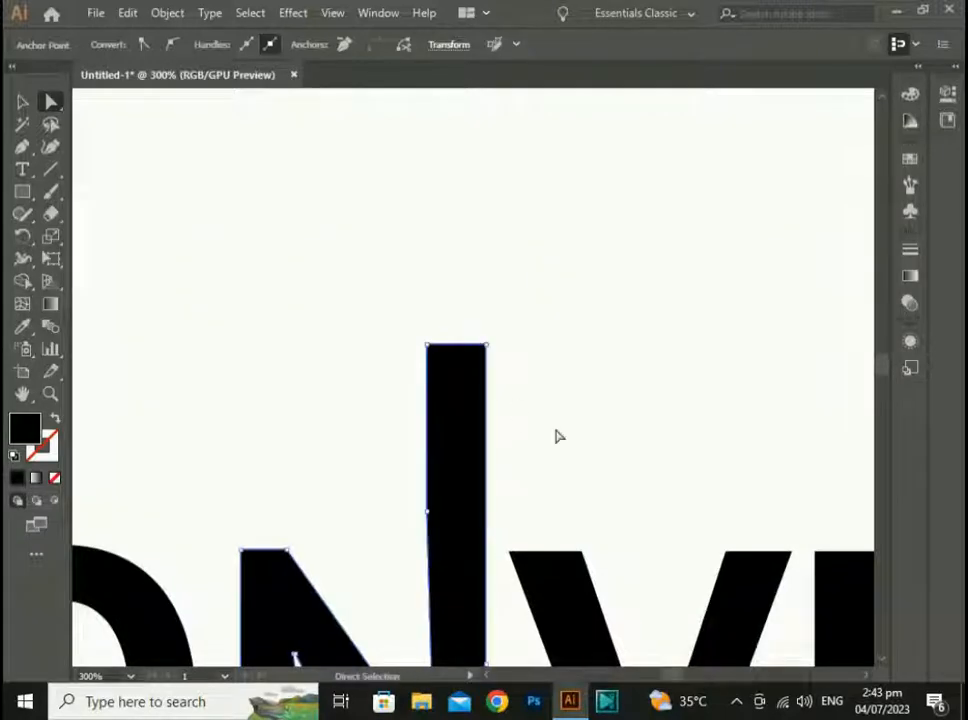
{"action": "scroll", "coordinate": [560, 425], "scroll_direction": "down", "scroll_amount": 3}
{"action": "scroll", "coordinate": [573, 611], "scroll_direction": "up", "scroll_amount": 3}
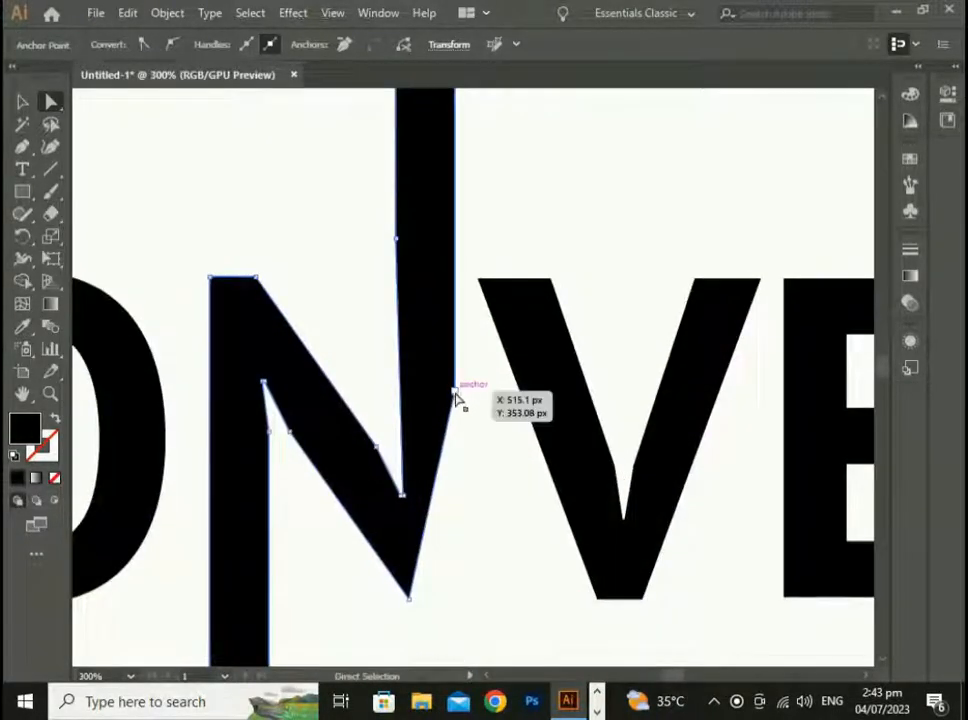
{"action": "mouse_move", "coordinate": [458, 398]}
{"action": "left_mouse_down"}
{"action": "mouse_move", "coordinate": [483, 425]}
{"action": "mouse_move", "coordinate": [458, 413]}
{"action": "left_mouse_up"}
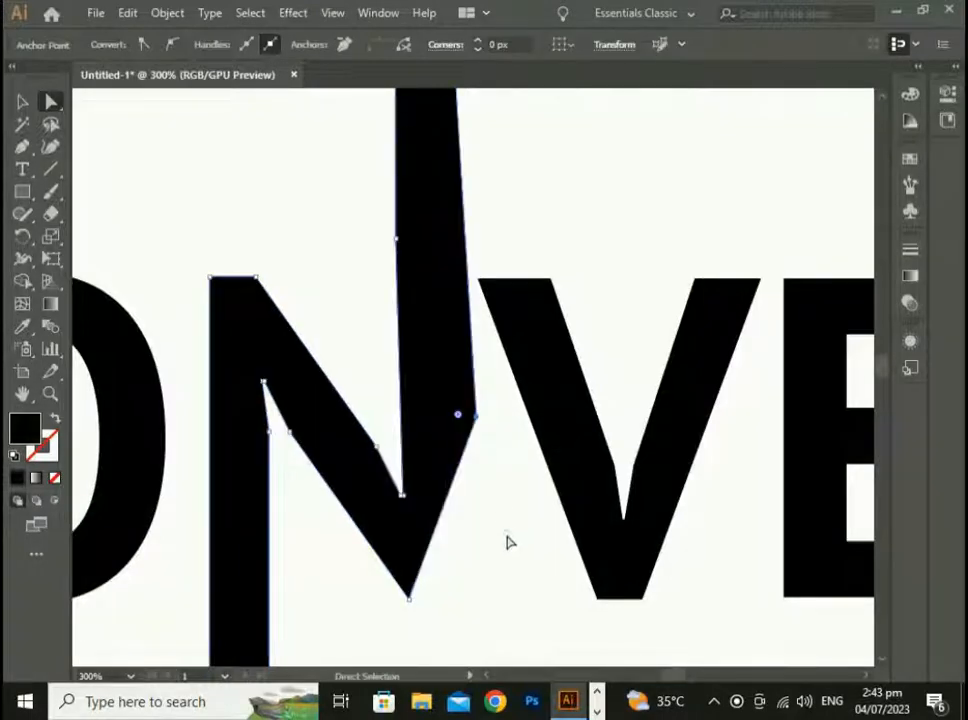
{"action": "left_click", "coordinate": [510, 540]}
Step: Pull the bottom tip of the N in CONVERT straight down to form a long pointed spike
{"action": "scroll", "coordinate": [509, 543], "scroll_direction": "down", "scroll_amount": 1}
{"action": "left_click_drag", "start_coordinate": [507, 603], "coordinate": [356, 538]}
{"action": "left_click", "coordinate": [297, 512]}
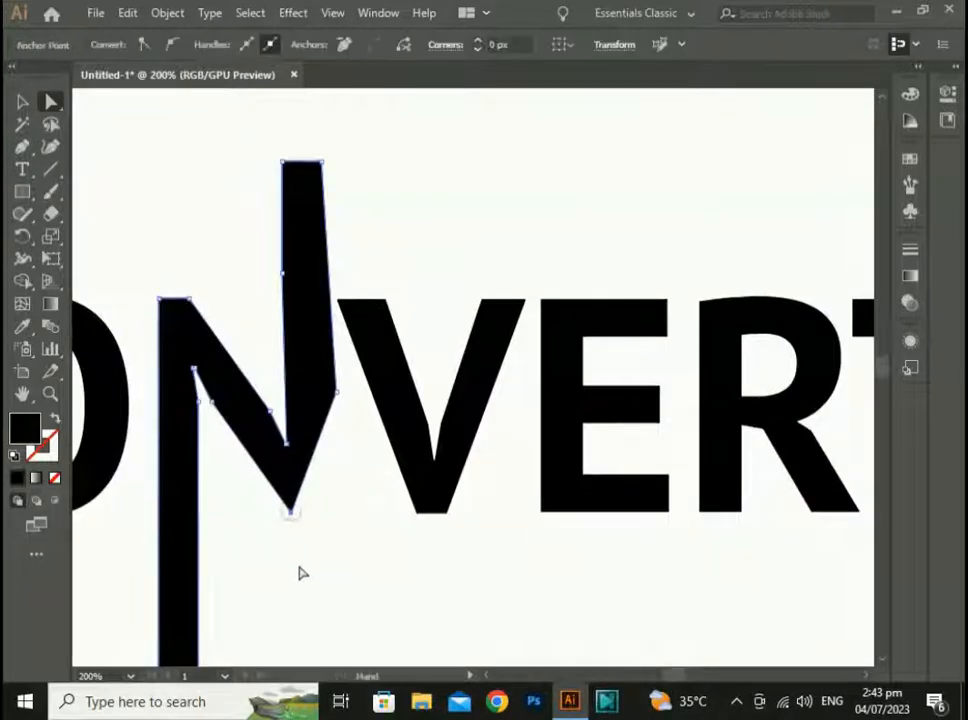
{"action": "left_click_drag", "start_coordinate": [300, 572], "coordinate": [345, 418]}
{"action": "left_click_drag", "start_coordinate": [342, 358], "coordinate": [342, 590]}
{"action": "left_click", "coordinate": [473, 567]}
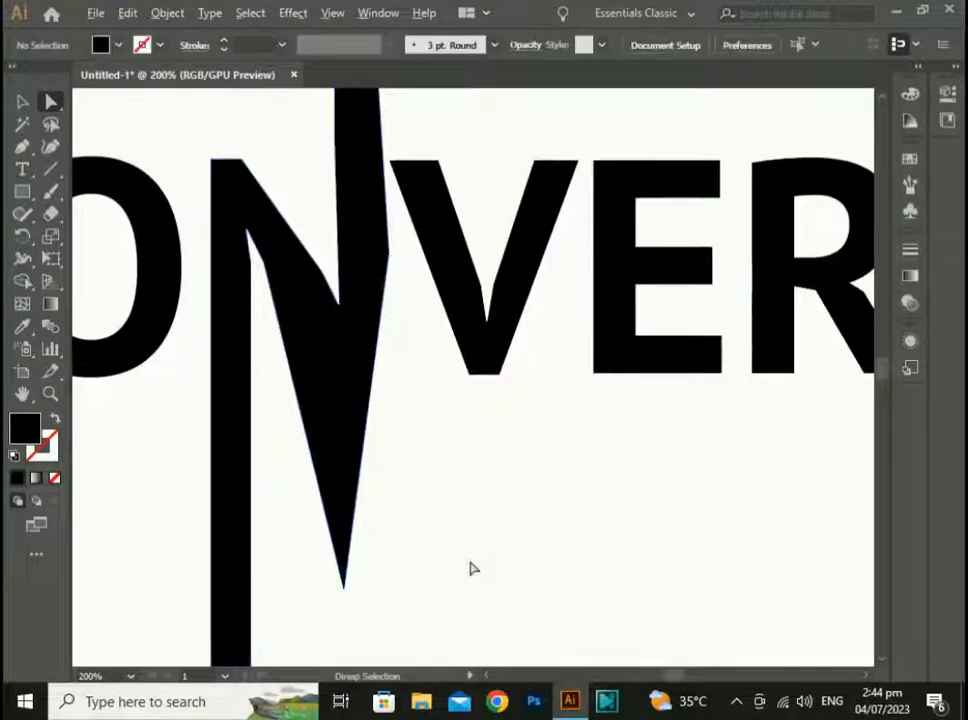
Step: Stretch the bottom of the V in CONVERT downward below the baseline by its lower anchor points
{"action": "scroll", "coordinate": [473, 568], "scroll_direction": "down", "scroll_amount": 1}
{"action": "left_click_drag", "start_coordinate": [538, 537], "coordinate": [395, 468]}
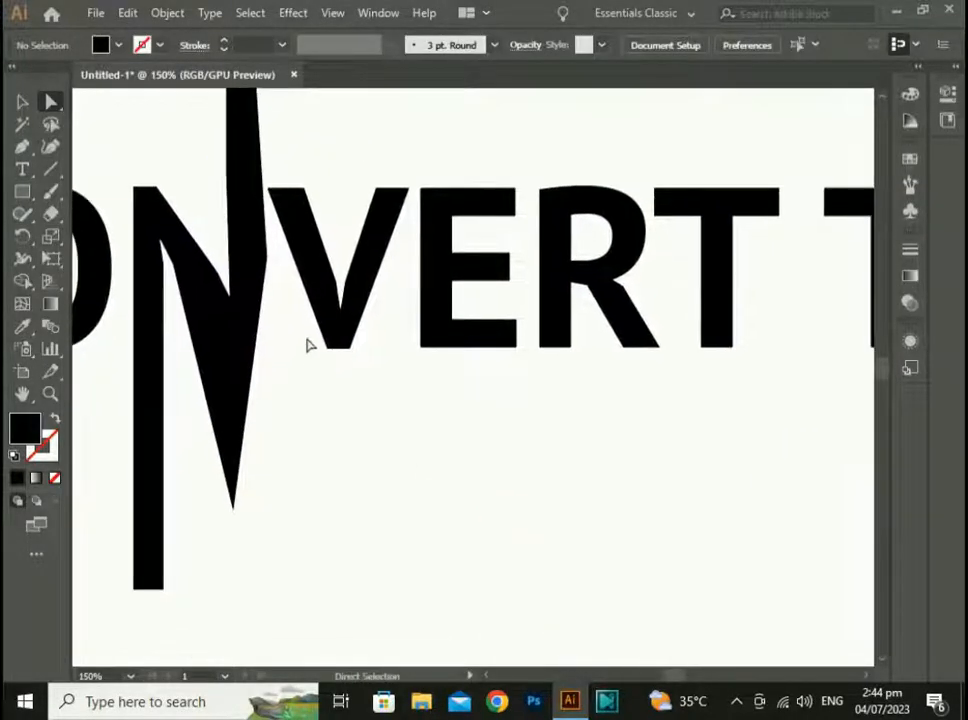
{"action": "left_click_drag", "start_coordinate": [308, 340], "coordinate": [339, 415]}
{"action": "left_click", "coordinate": [367, 493]}
Step: Pull the end of the top arm of the E in CONVERT diagonally up and right, over the R
{"action": "left_click_drag", "start_coordinate": [477, 435], "coordinate": [423, 589]}
{"action": "left_click_drag", "start_coordinate": [503, 398], "coordinate": [423, 573]}
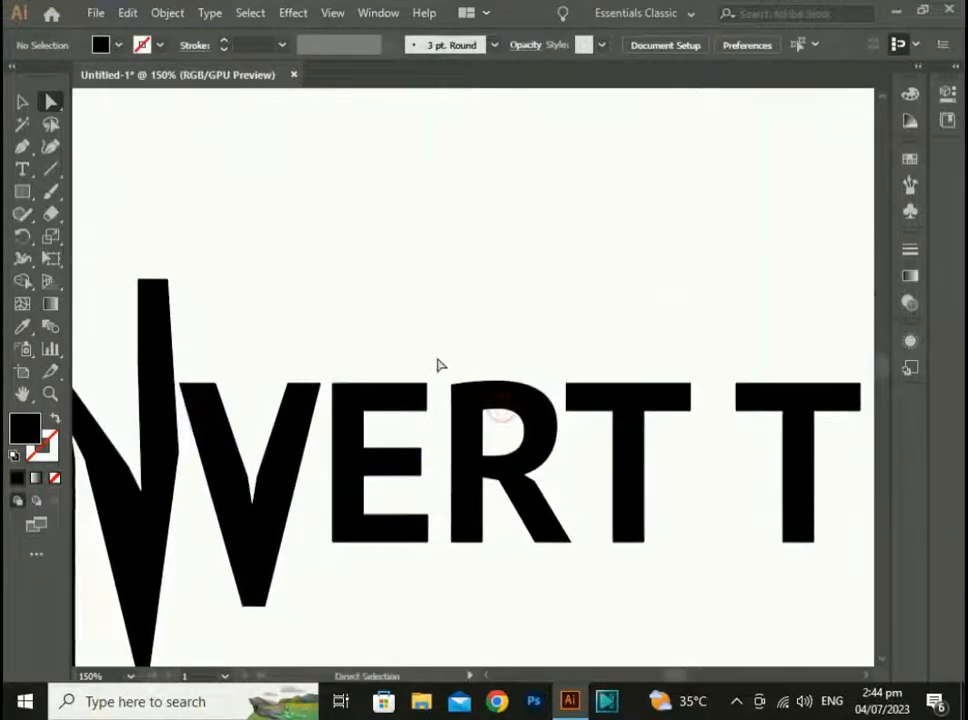
{"action": "left_click_drag", "start_coordinate": [436, 357], "coordinate": [579, 281]}
{"action": "left_click", "coordinate": [586, 598]}
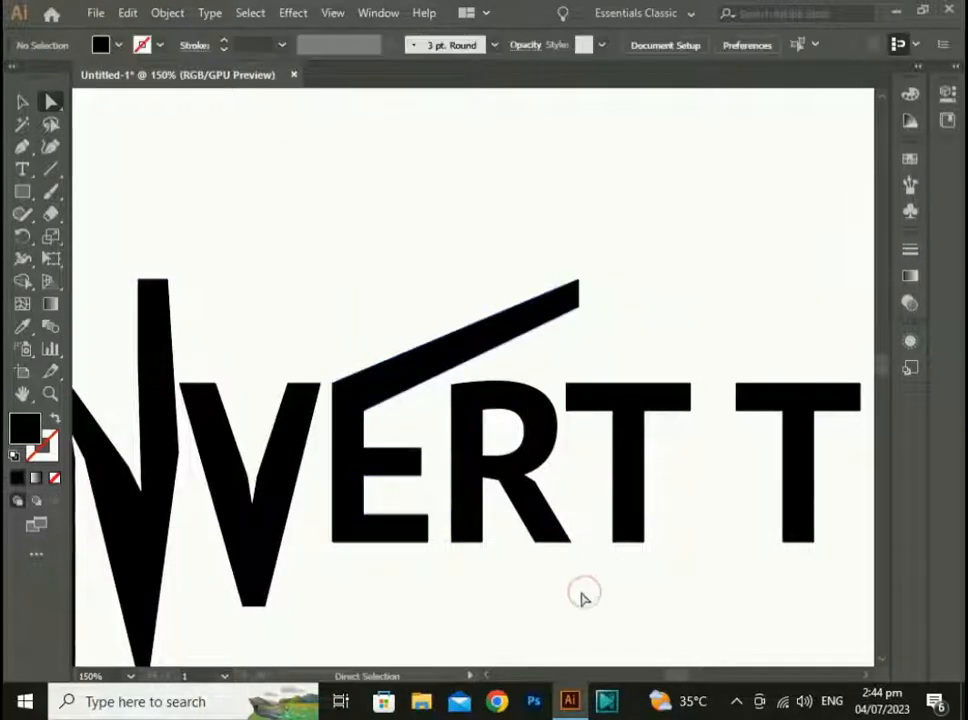
Step: Extend the diagonal leg of the R in CONVERT down and right, well below the baseline
{"action": "left_click_drag", "start_coordinate": [579, 593], "coordinate": [434, 440]}
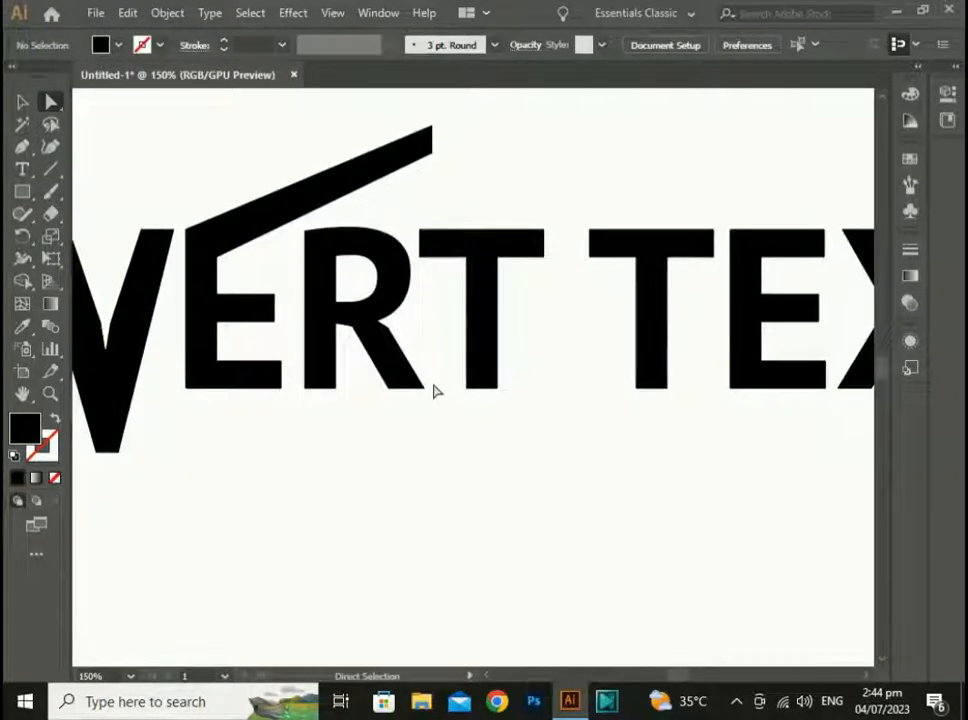
{"action": "left_click", "coordinate": [400, 389]}
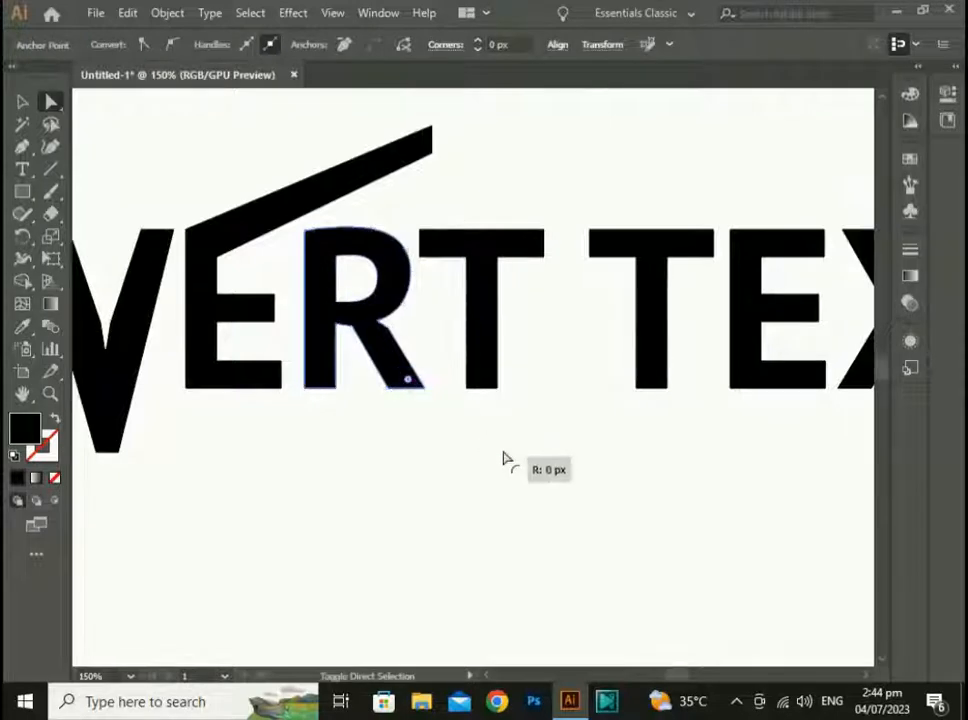
{"action": "left_click_drag", "start_coordinate": [399, 392], "coordinate": [505, 545]}
{"action": "left_click", "coordinate": [616, 506]}
Step: Try stretching the legs of the X in TEXT below the baseline and undo each attempt
{"action": "left_click_drag", "start_coordinate": [616, 506], "coordinate": [509, 566]}
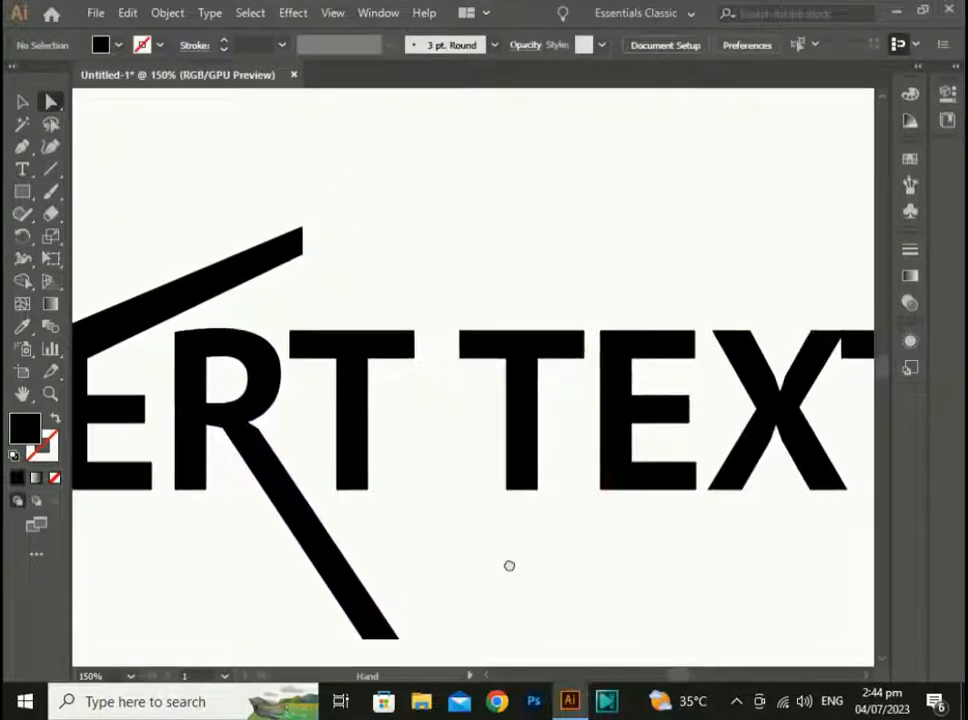
{"action": "left_click_drag", "start_coordinate": [608, 554], "coordinate": [187, 468]}
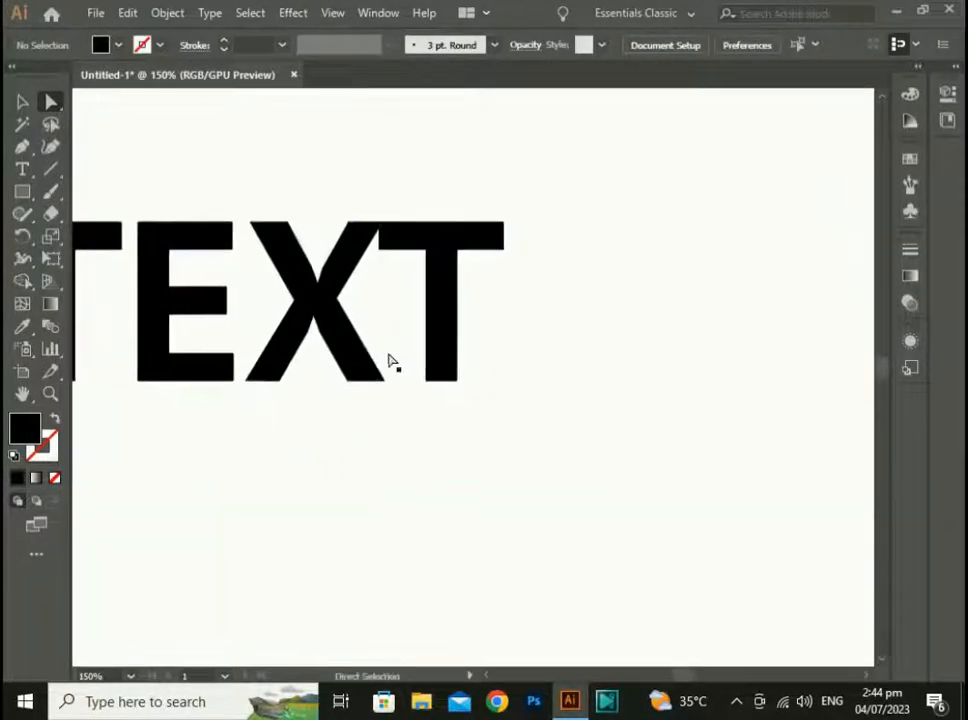
{"action": "left_click_drag", "start_coordinate": [391, 362], "coordinate": [254, 478]}
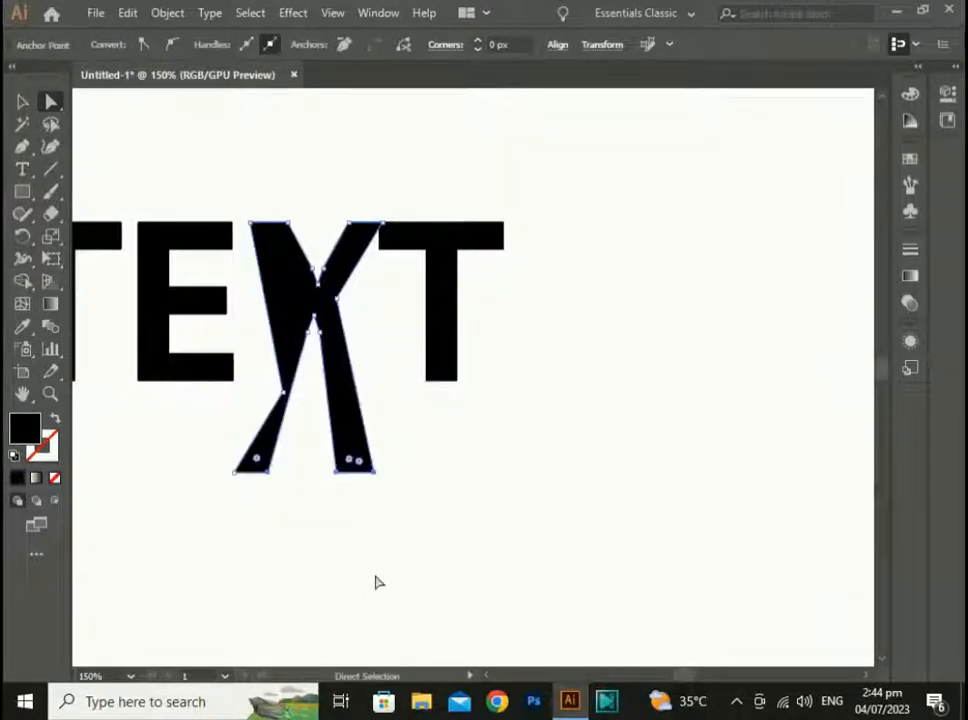
{"action": "key", "text": "ctrl+z"}
{"action": "left_click", "coordinate": [402, 514]}
{"action": "left_click", "coordinate": [360, 374]}
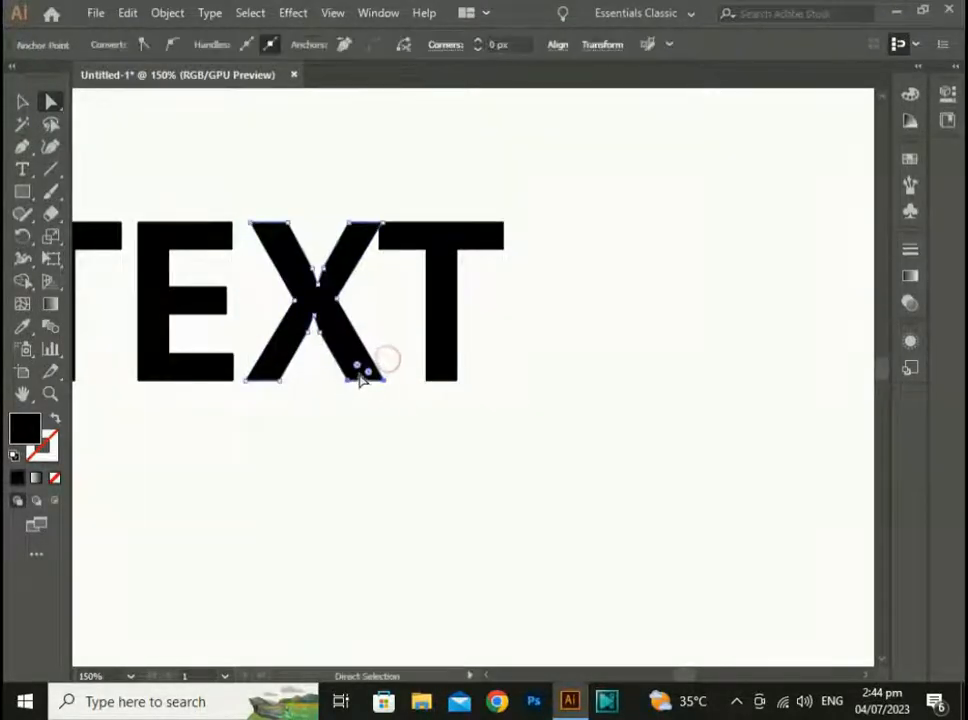
{"action": "left_click_drag", "start_coordinate": [362, 378], "coordinate": [432, 436]}
{"action": "key", "text": "ctrl+z"}
{"action": "left_click", "coordinate": [418, 417]}
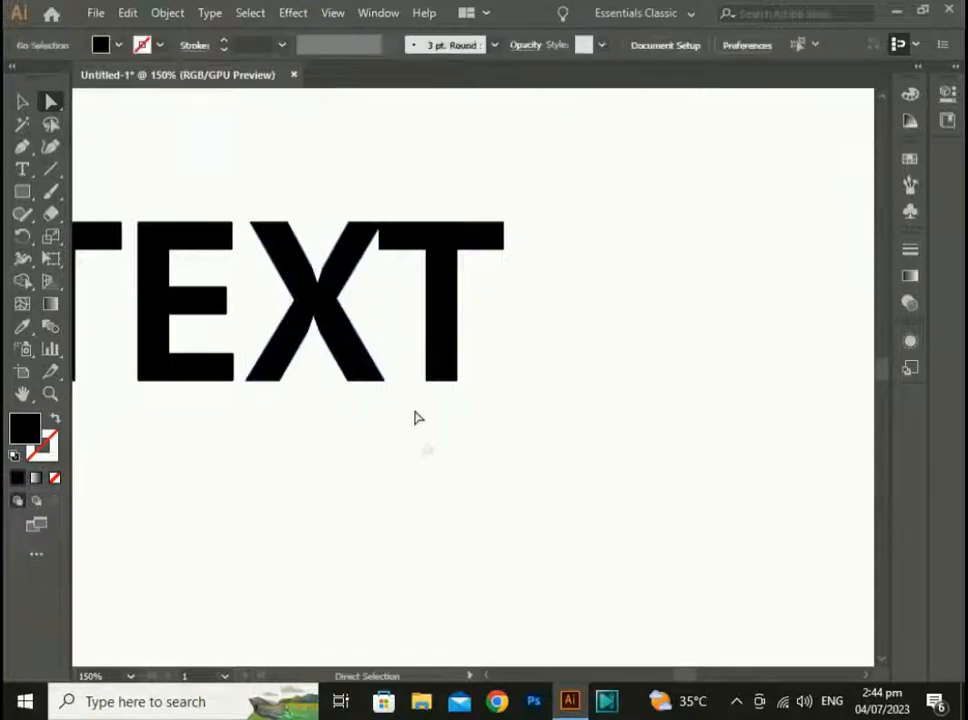
Step: Extend the right leg of the X in TEXT diagonally down and right, below the baseline
{"action": "left_click", "coordinate": [384, 378]}
{"action": "left_click_drag", "start_coordinate": [366, 391], "coordinate": [430, 470]}
{"action": "left_click", "coordinate": [517, 470]}
Step: Bring all three text lines into view and open the Gradient settings
{"action": "scroll", "coordinate": [517, 470], "scroll_direction": "down", "scroll_amount": 2, "text": "alt"}
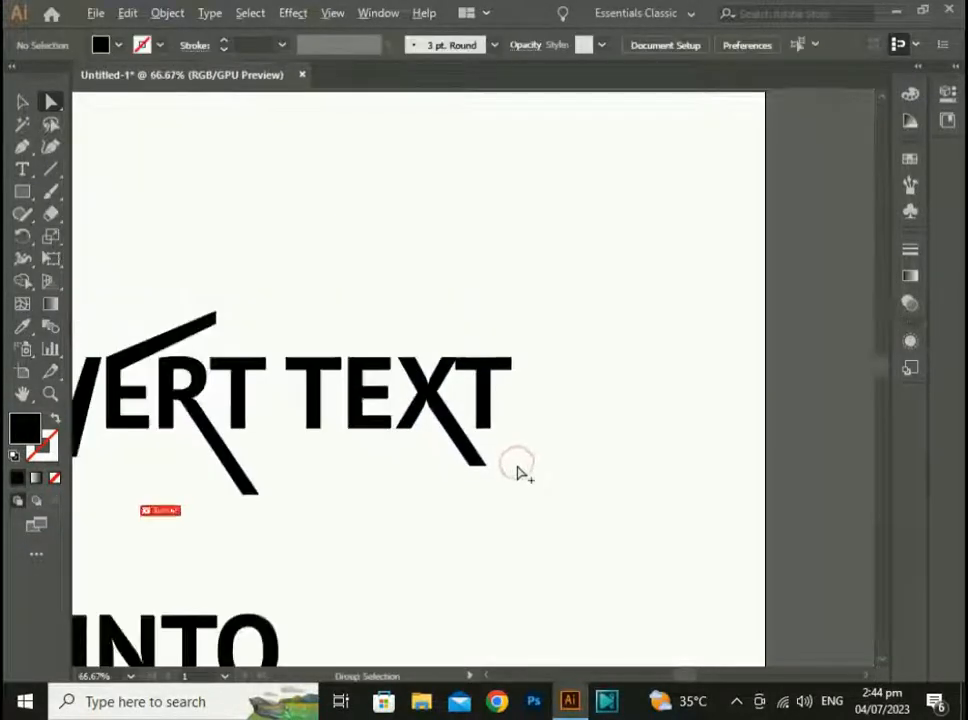
{"action": "left_click_drag", "start_coordinate": [407, 538], "coordinate": [530, 462]}
{"action": "key", "text": "v"}
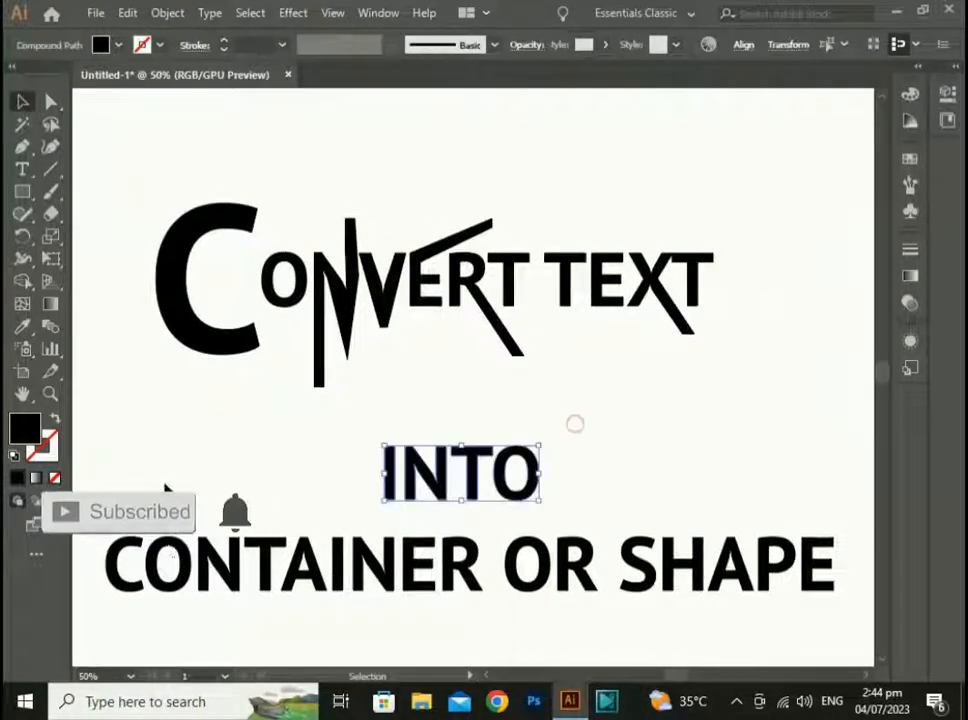
{"action": "left_click", "coordinate": [380, 13]}
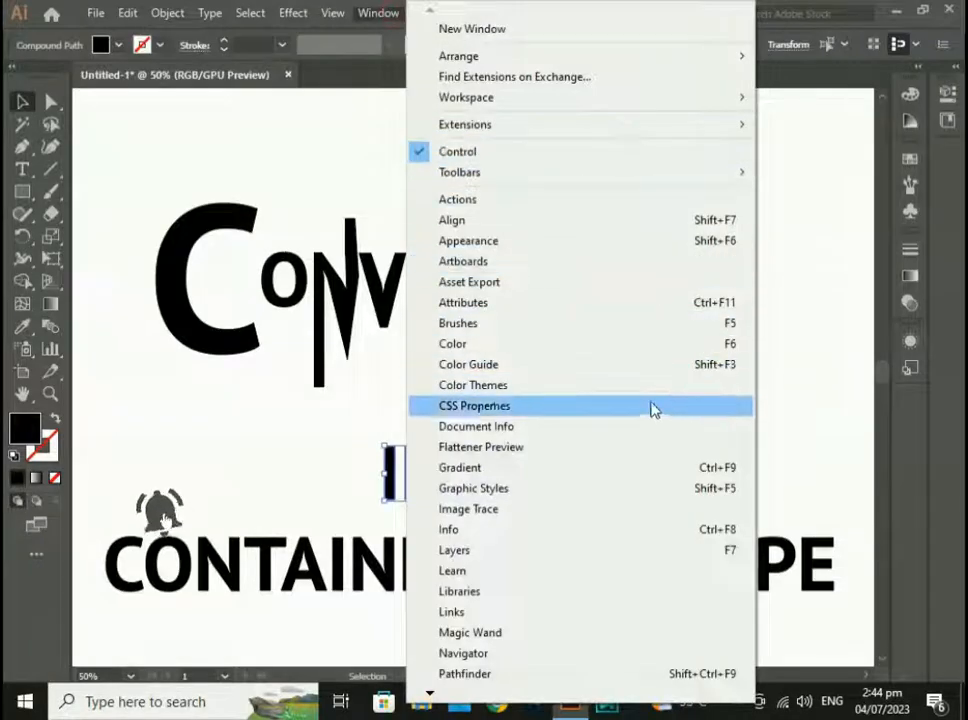
{"action": "left_click", "coordinate": [529, 469]}
{"action": "left_click", "coordinate": [437, 523]}
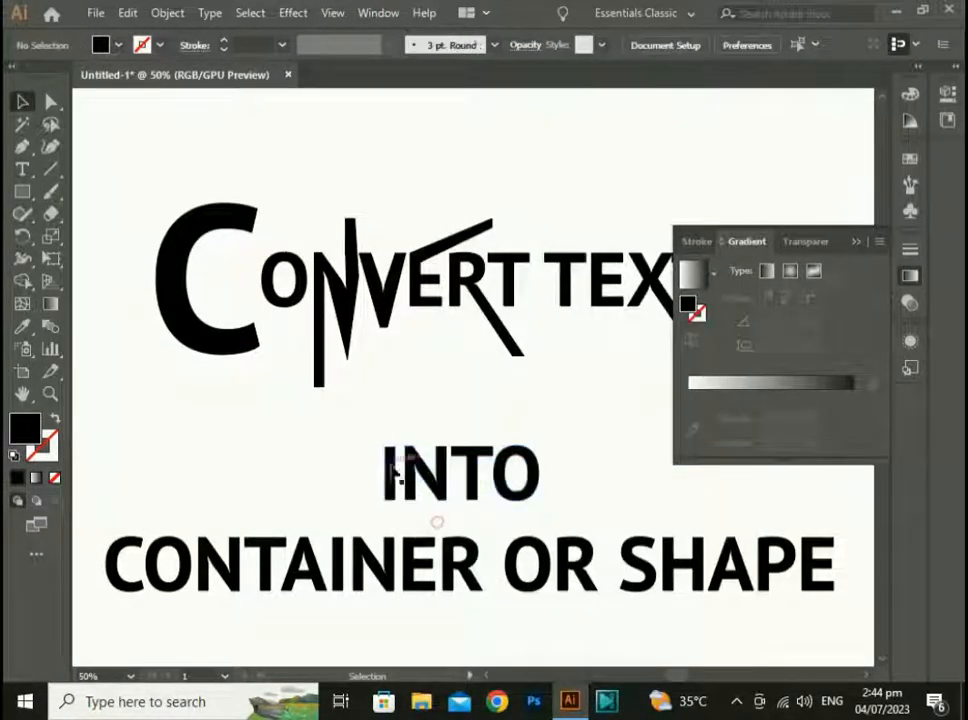
Step: Enlarge the word INTO to about twice its size and place it between the CONVERT TEXT and CONTAINER OR SHAPE lines
{"action": "left_click_drag", "start_coordinate": [392, 455], "coordinate": [575, 501]}
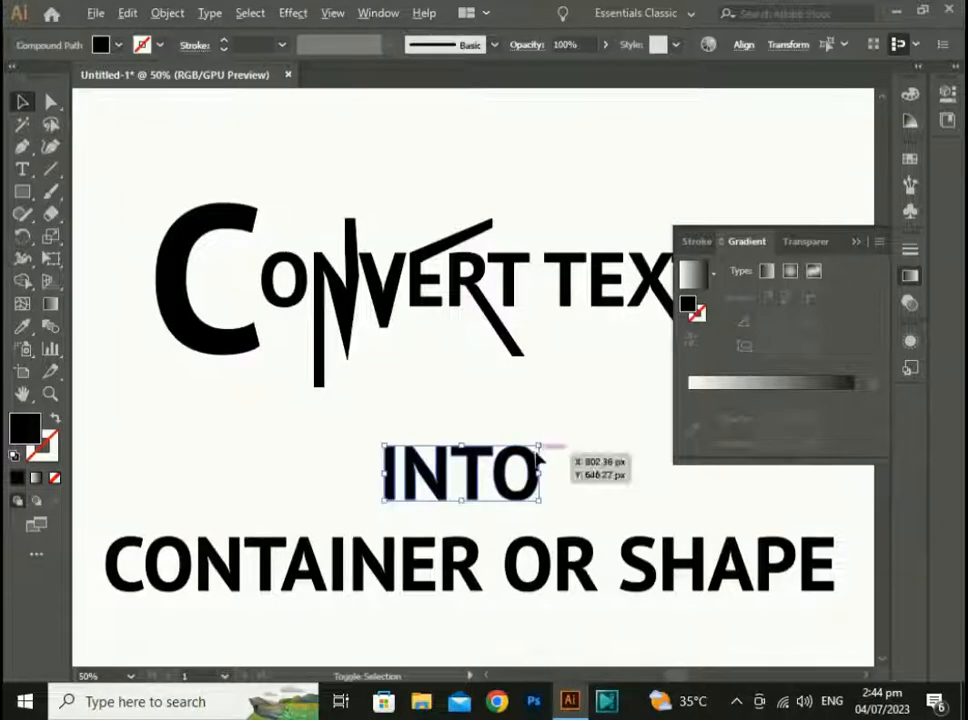
{"action": "left_click_drag", "start_coordinate": [538, 443], "coordinate": [622, 413]}
{"action": "left_click_drag", "start_coordinate": [486, 513], "coordinate": [516, 489]}
{"action": "left_click", "coordinate": [674, 515]}
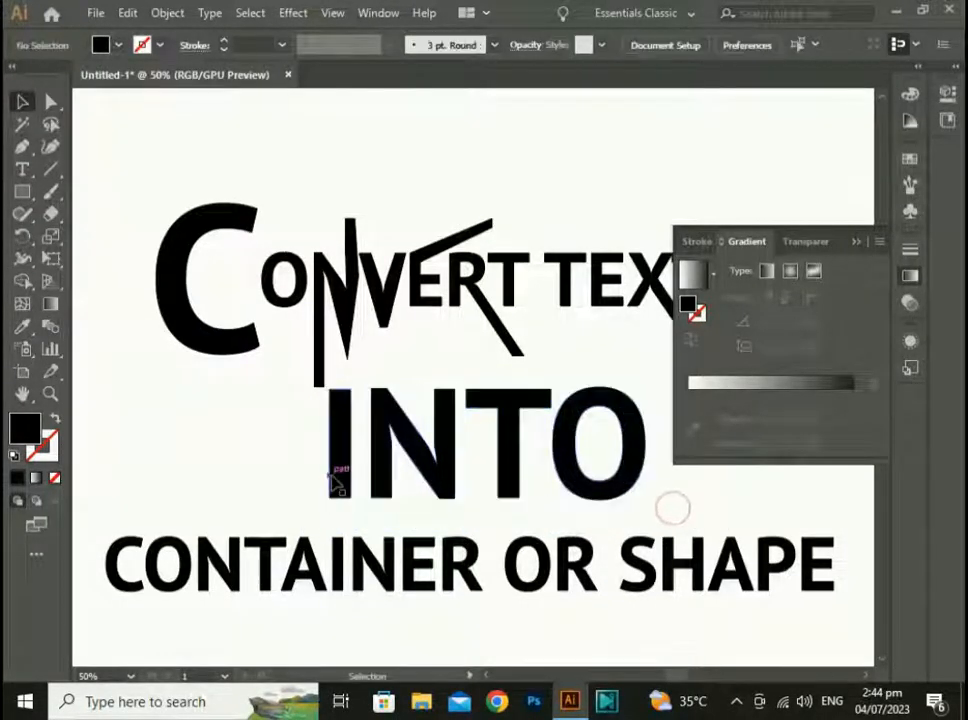
Step: Fill the I of INTO with a linear gradient and set its starting color stop to magenta
{"action": "left_click", "coordinate": [338, 480]}
{"action": "left_click", "coordinate": [687, 273]}
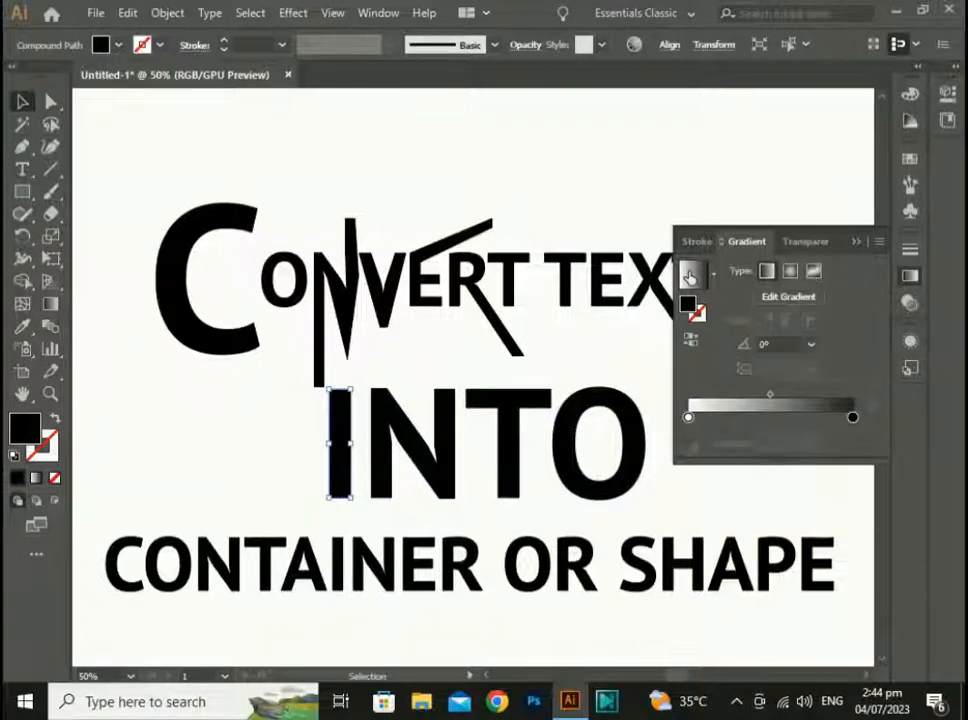
{"action": "double_click", "coordinate": [688, 417]}
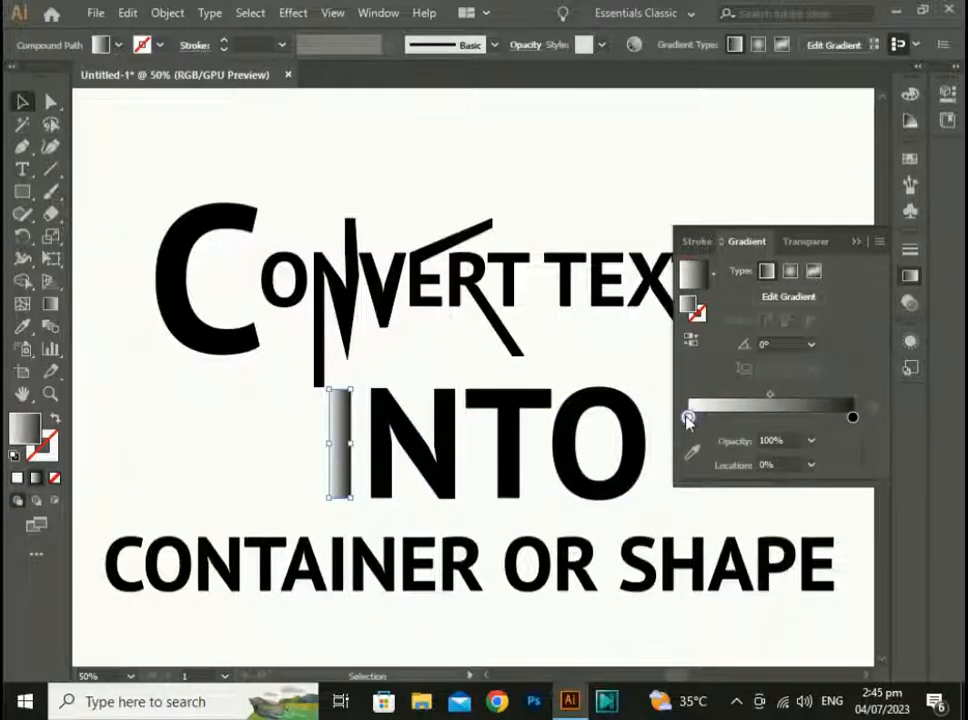
{"action": "left_click", "coordinate": [732, 480]}
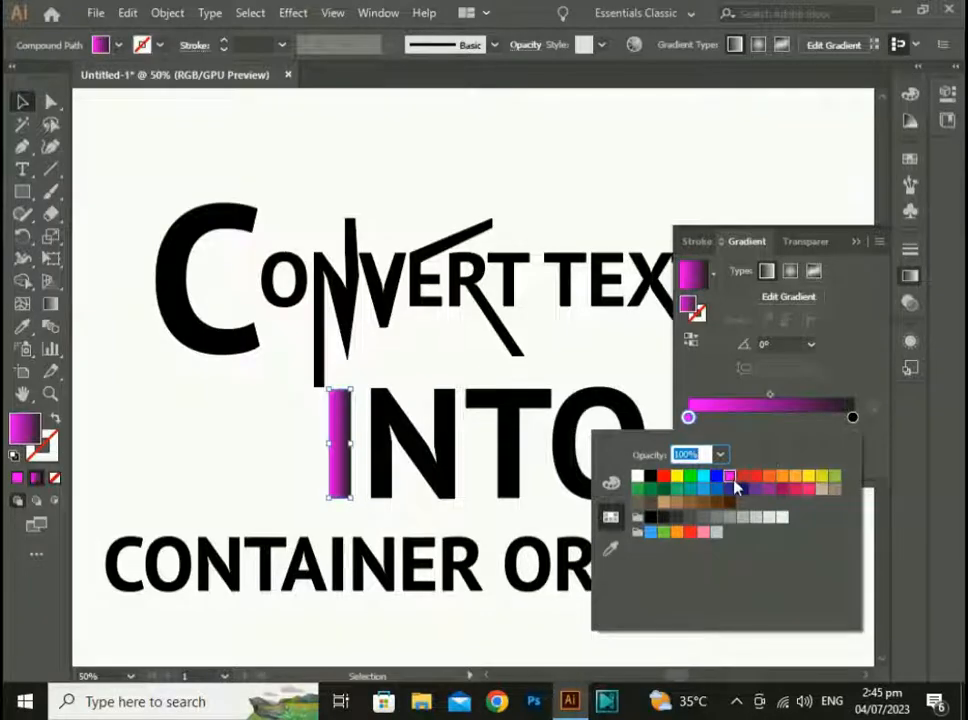
Step: Set the end color stop of the I's gradient from black to a light grey swatch
{"action": "left_click", "coordinate": [853, 420]}
{"action": "left_click", "coordinate": [853, 420]}
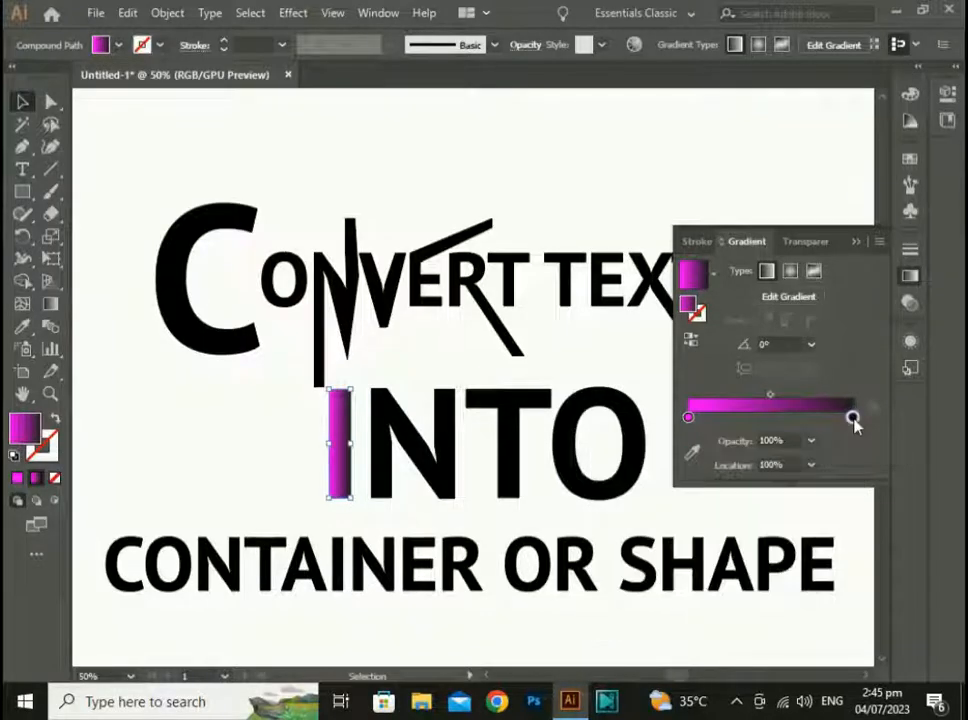
{"action": "double_click", "coordinate": [853, 418]}
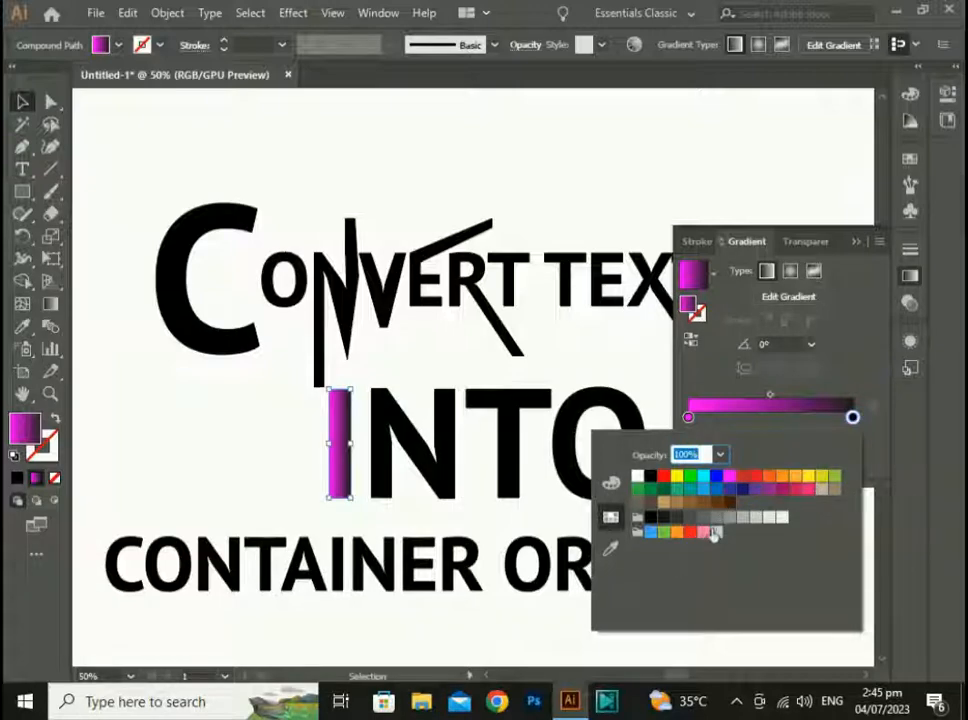
{"action": "left_click", "coordinate": [770, 518]}
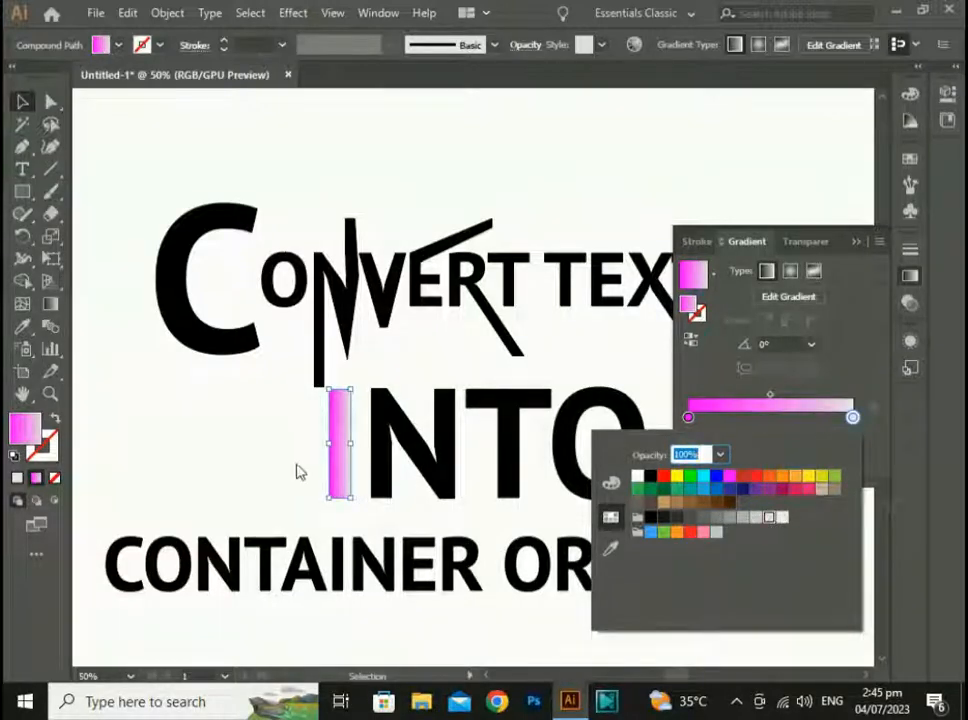
{"action": "left_click", "coordinate": [258, 465]}
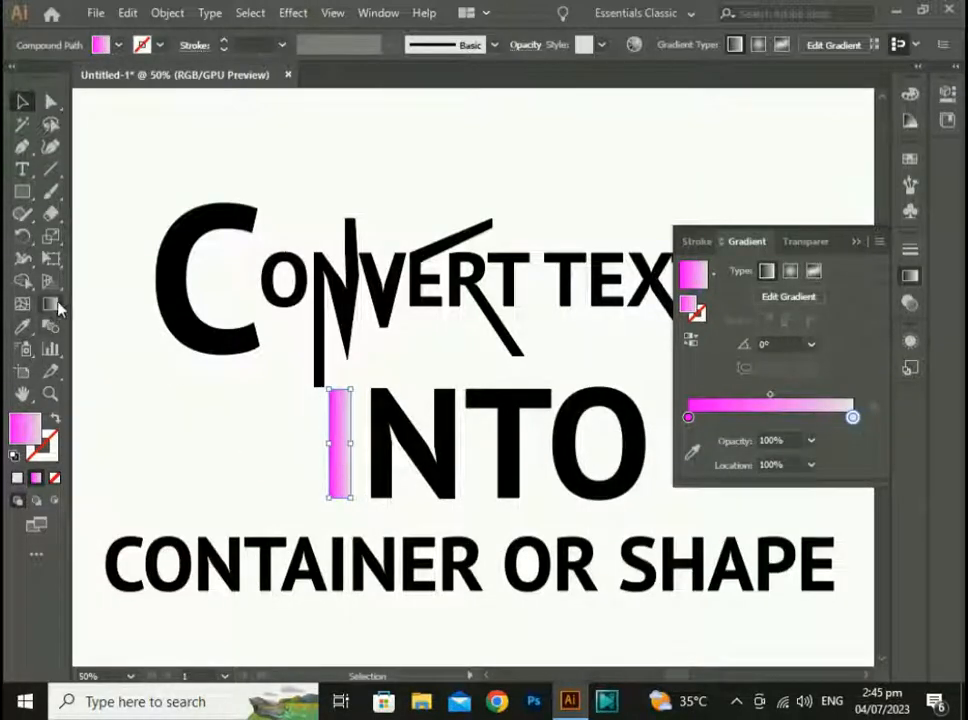
{"action": "left_click_drag", "start_coordinate": [852, 424], "coordinate": [919, 418]}
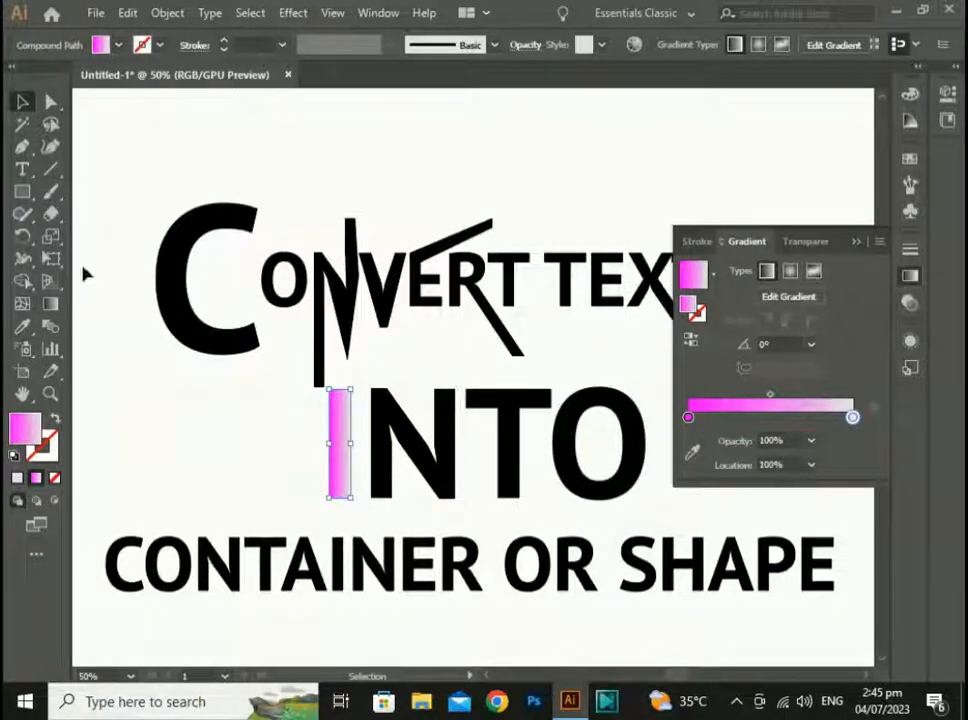
Step: Redirect the I's gradient with the Gradient tool to run from magenta at its top to grey at its bottom, and deselect the letter
{"action": "left_click", "coordinate": [50, 303]}
{"action": "left_click_drag", "start_coordinate": [341, 378], "coordinate": [340, 490]}
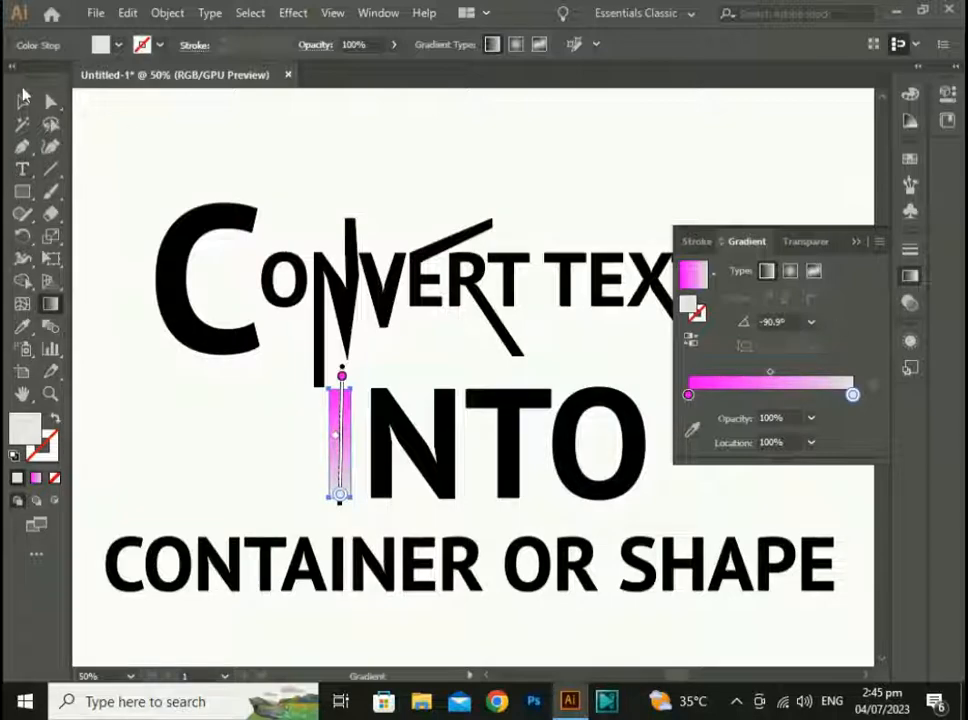
{"action": "left_click", "coordinate": [22, 121]}
{"action": "left_click", "coordinate": [125, 390]}
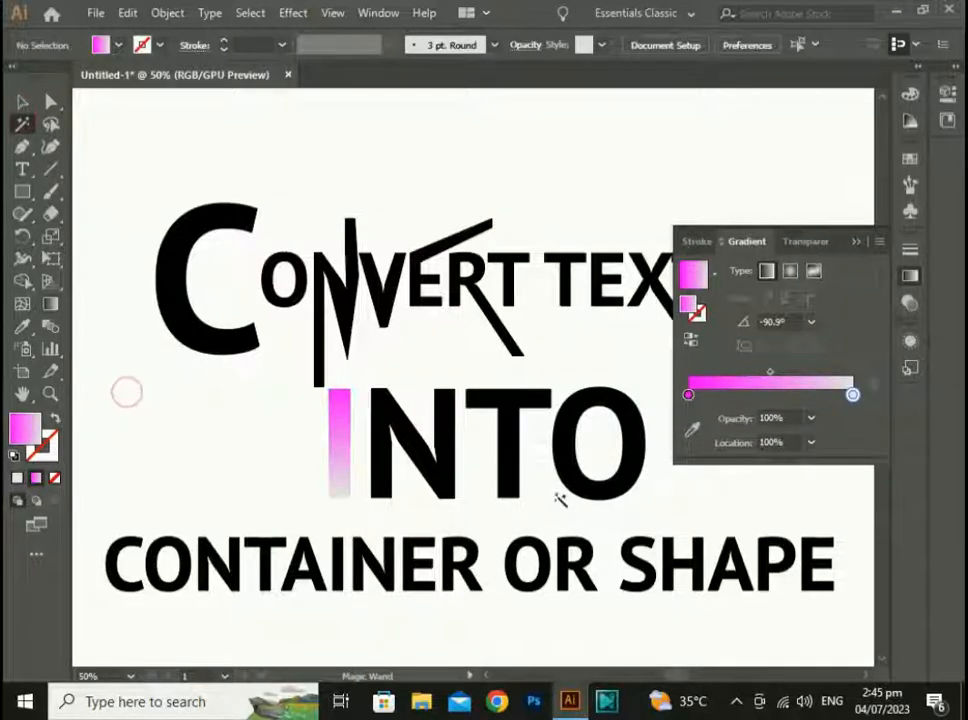
{"action": "left_click", "coordinate": [24, 101]}
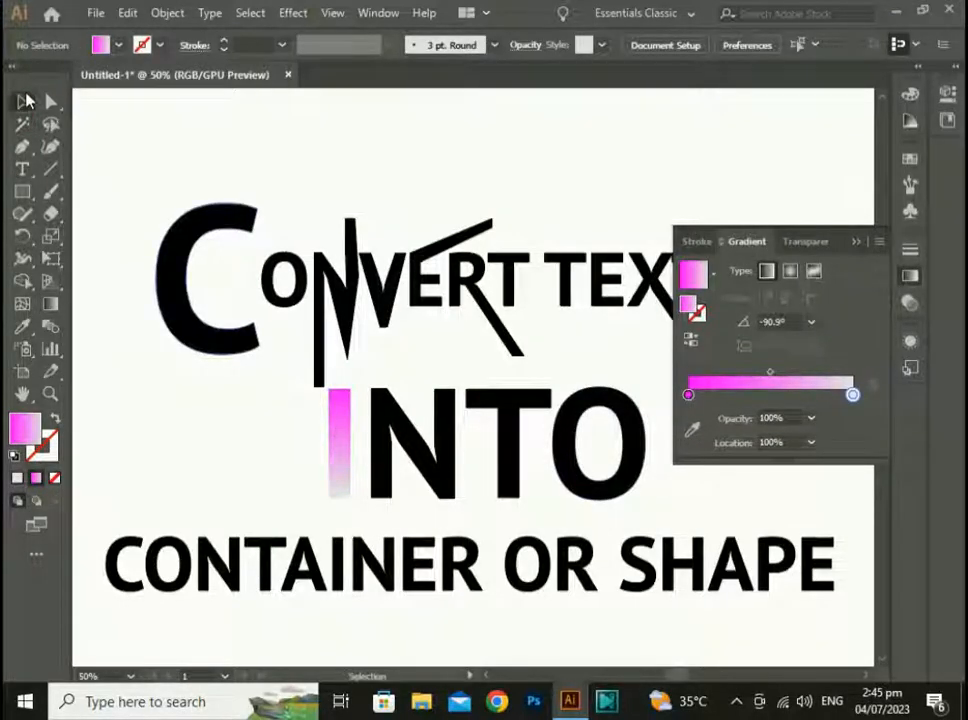
Step: Fill the O of INTO with a linear gradient and set its starting color stop to a purple swatch
{"action": "left_click", "coordinate": [573, 478]}
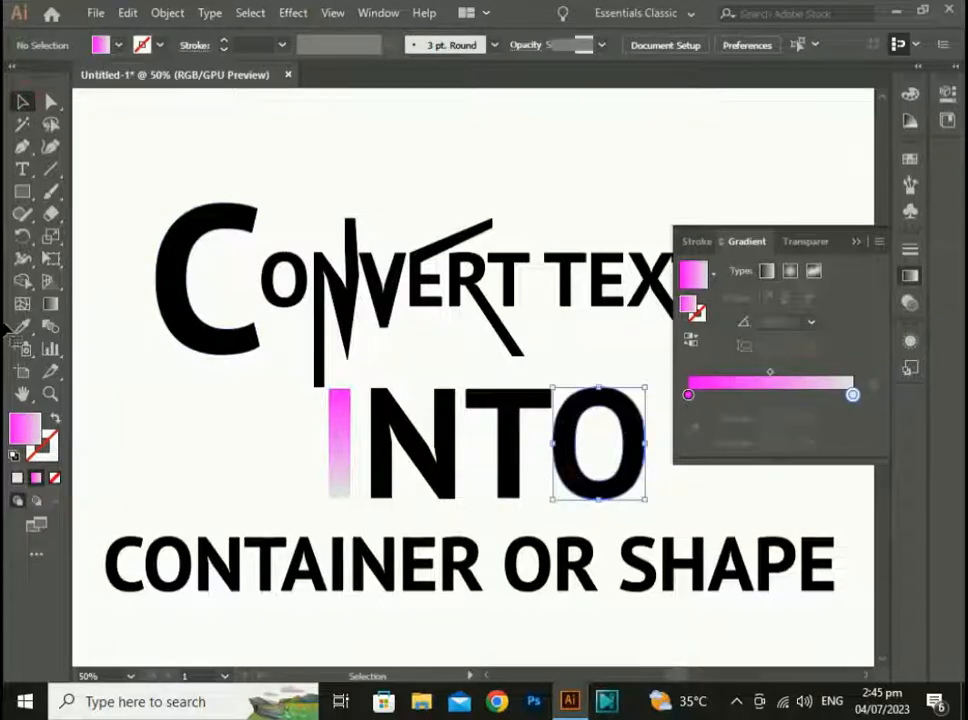
{"action": "left_click", "coordinate": [766, 272]}
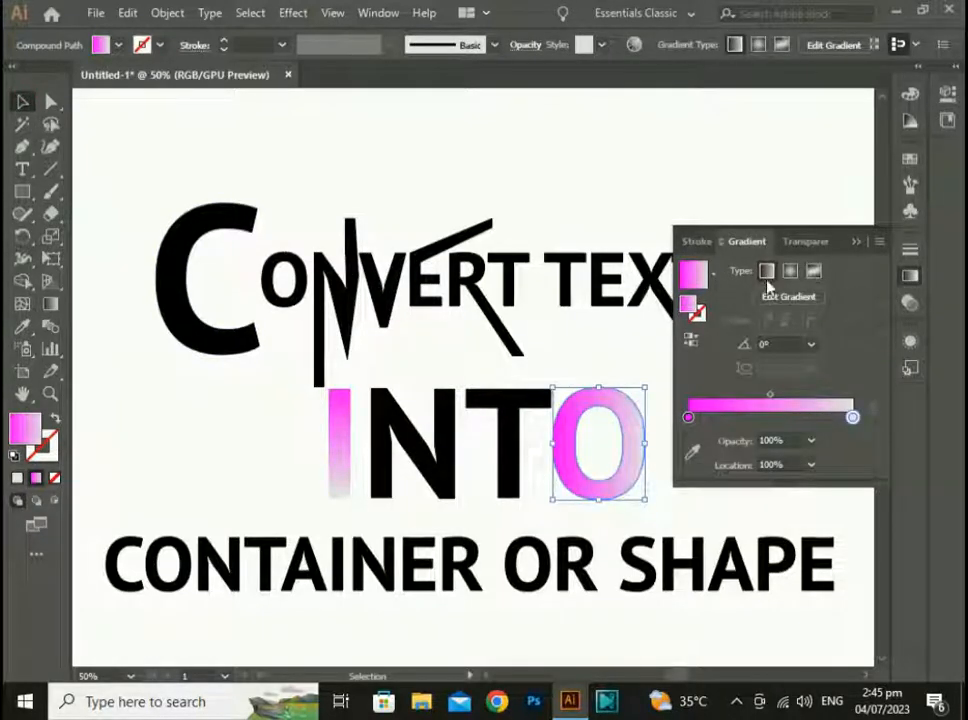
{"action": "left_click", "coordinate": [689, 418]}
{"action": "double_click", "coordinate": [690, 418]}
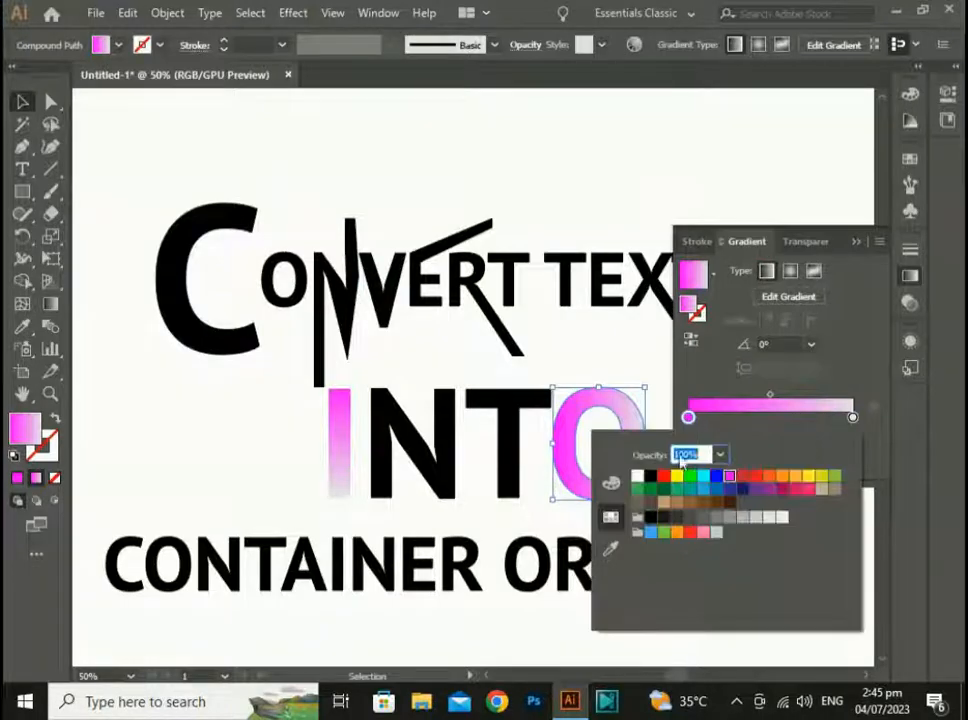
{"action": "left_click", "coordinate": [756, 489]}
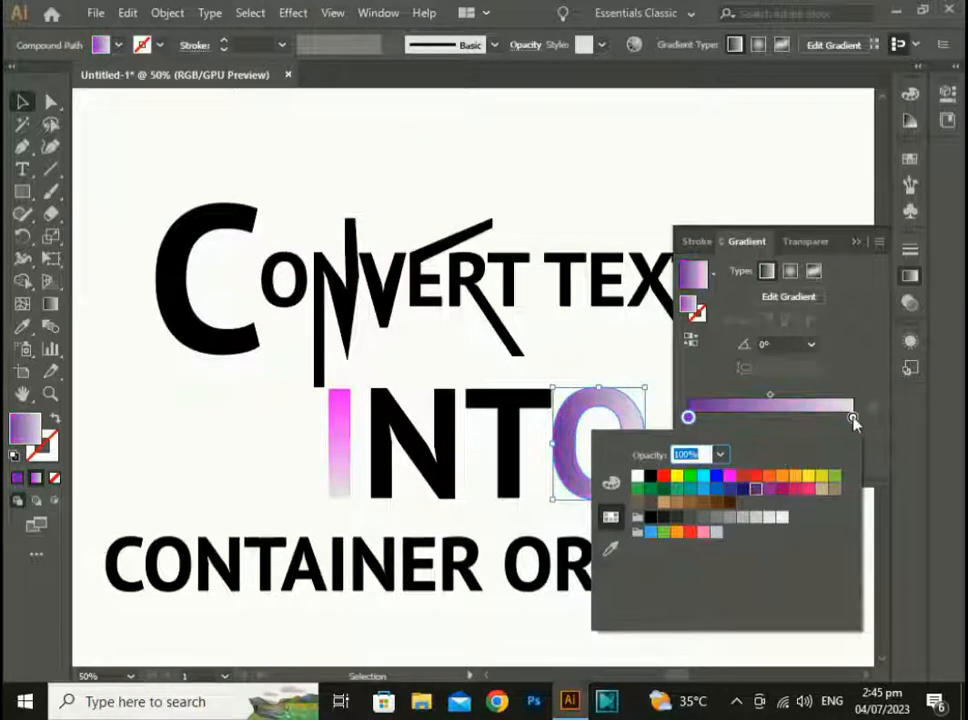
Step: Set the end color stop of the O's gradient to a yellow swatch and deselect the letter
{"action": "left_click", "coordinate": [852, 418]}
{"action": "double_click", "coordinate": [852, 418]}
{"action": "left_click", "coordinate": [808, 478]}
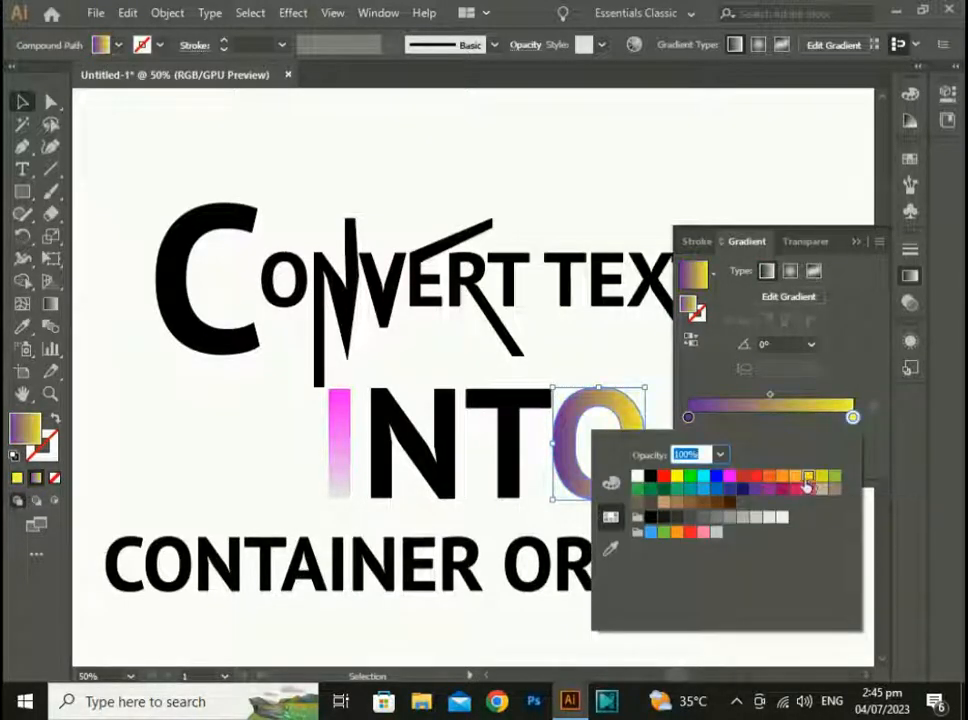
{"action": "left_click", "coordinate": [571, 345]}
{"action": "left_click_drag", "start_coordinate": [633, 622], "coordinate": [503, 536]}
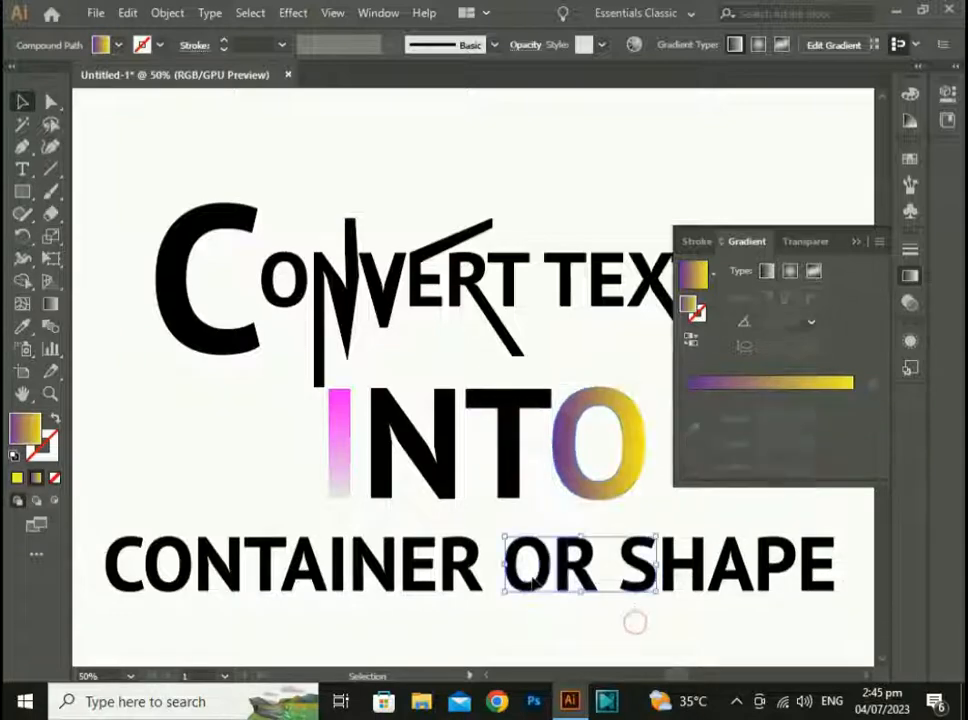
{"action": "mouse_move", "coordinate": [448, 456]}
{"action": "left_mouse_down"}
{"action": "mouse_move", "coordinate": [293, 383]}
{"action": "mouse_move", "coordinate": [433, 441]}
{"action": "left_mouse_up"}
{"action": "left_click", "coordinate": [551, 596]}
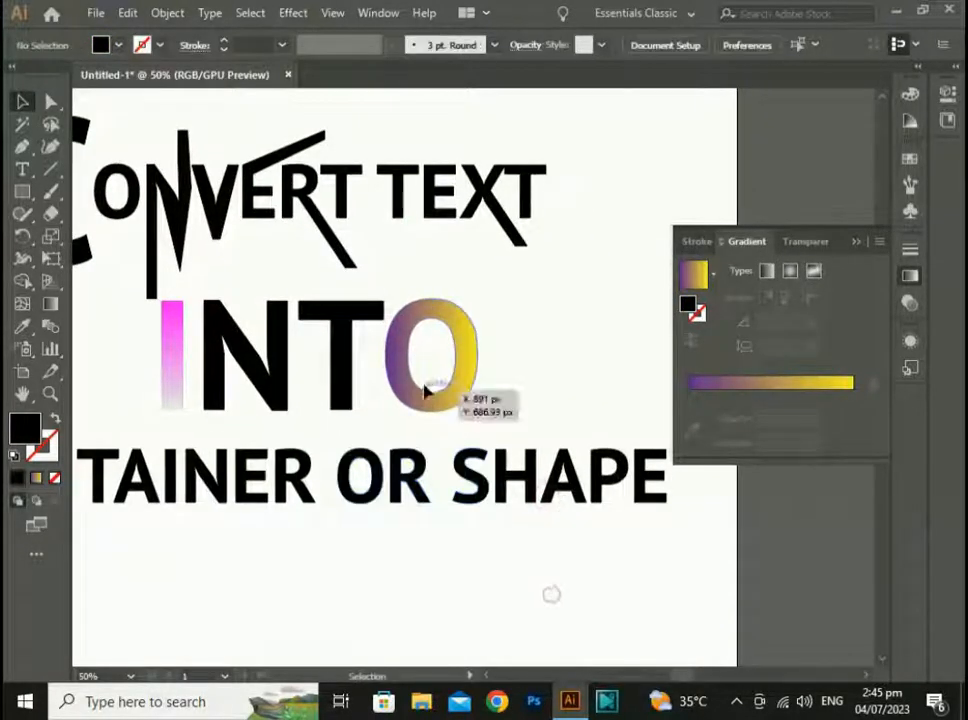
Step: Change the O's gradient to radial and redraw it diagonally with the Gradient tool from the letter's upper right to its lower left
{"action": "left_click", "coordinate": [426, 398]}
{"action": "left_click", "coordinate": [790, 272]}
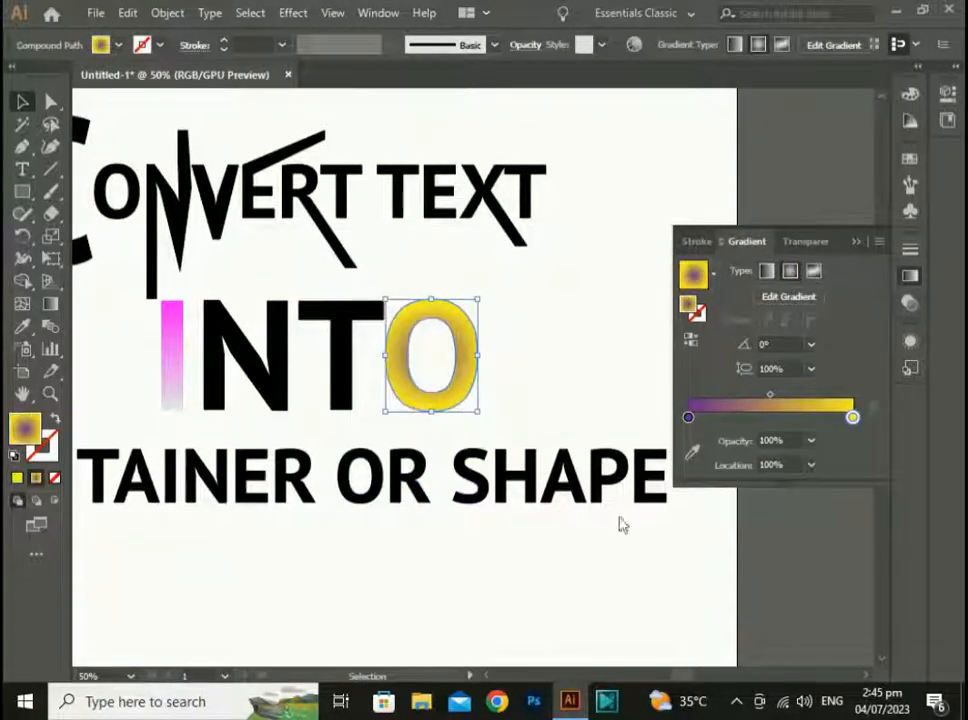
{"action": "left_click", "coordinate": [453, 570]}
{"action": "left_click", "coordinate": [439, 406]}
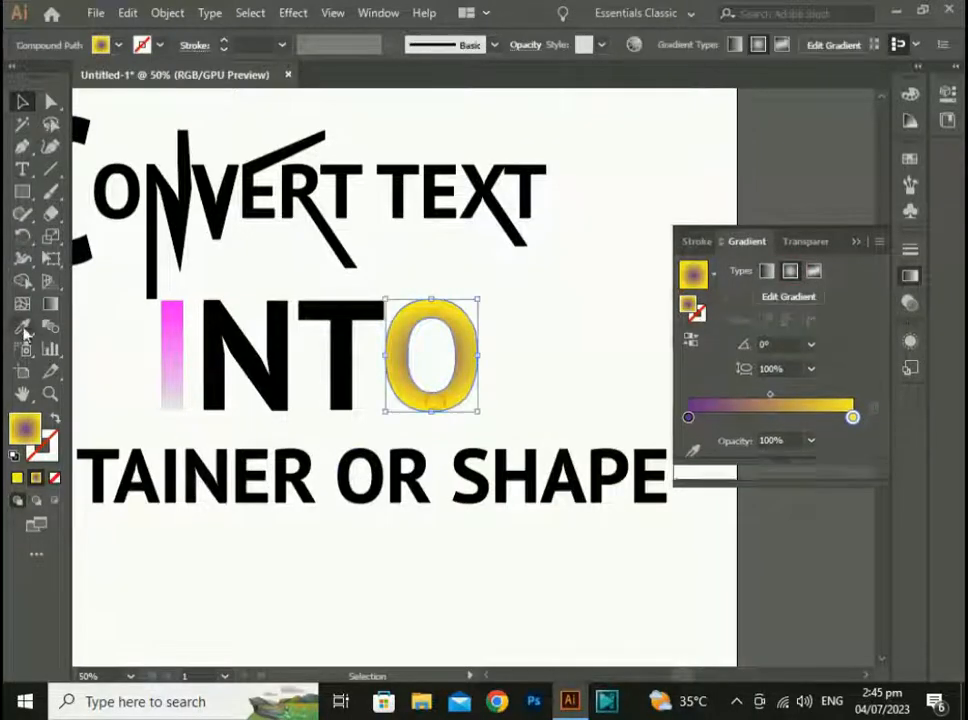
{"action": "left_click", "coordinate": [50, 303]}
{"action": "left_click_drag", "start_coordinate": [494, 296], "coordinate": [358, 368]}
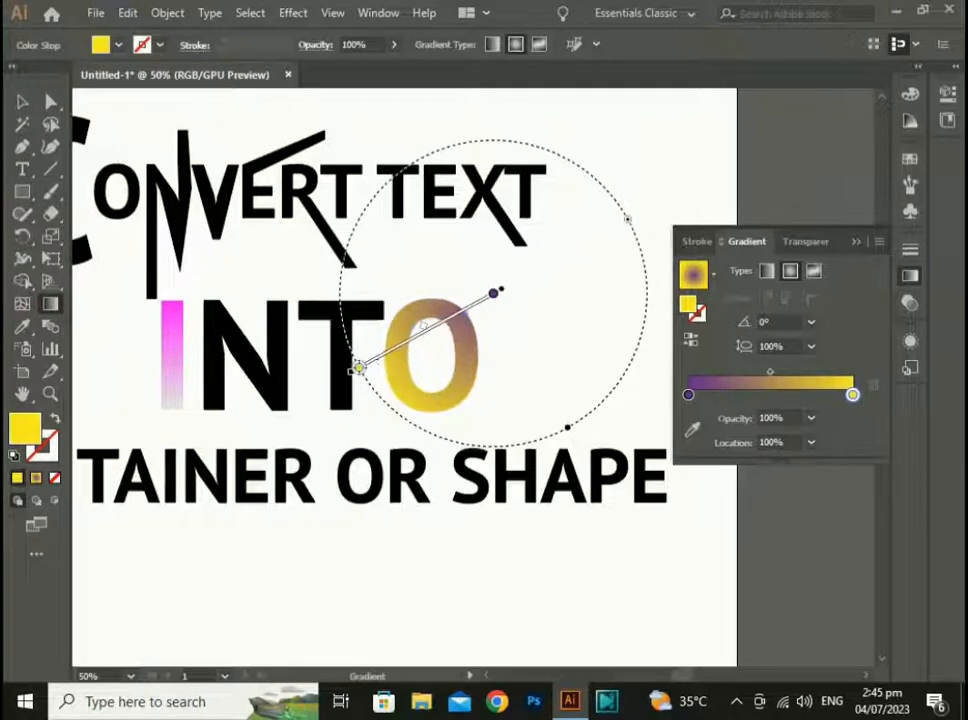
Step: Rotate the O's radial gradient to about -178.2°, move its purple stop to about 59% location, and deselect the letter
{"action": "mouse_move", "coordinate": [493, 297]}
{"action": "left_mouse_down"}
{"action": "mouse_move", "coordinate": [455, 342]}
{"action": "mouse_move", "coordinate": [417, 350]}
{"action": "mouse_move", "coordinate": [417, 372]}
{"action": "mouse_move", "coordinate": [426, 370]}
{"action": "left_mouse_up"}
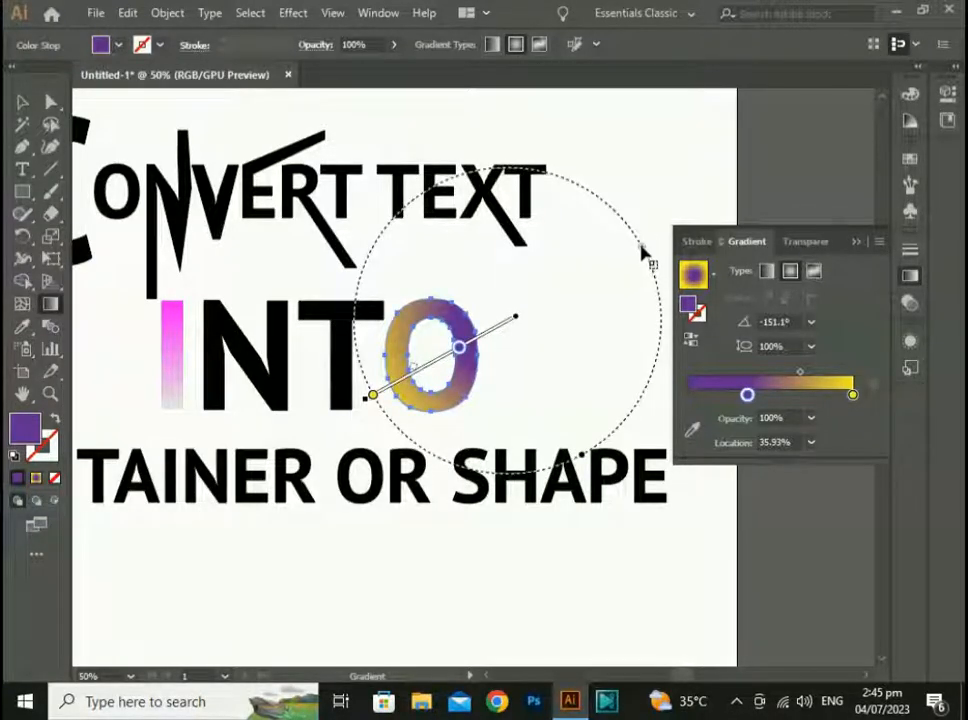
{"action": "mouse_move", "coordinate": [641, 253]}
{"action": "left_mouse_down"}
{"action": "mouse_move", "coordinate": [648, 320]}
{"action": "mouse_move", "coordinate": [580, 340]}
{"action": "mouse_move", "coordinate": [632, 318]}
{"action": "mouse_move", "coordinate": [663, 318]}
{"action": "left_mouse_up"}
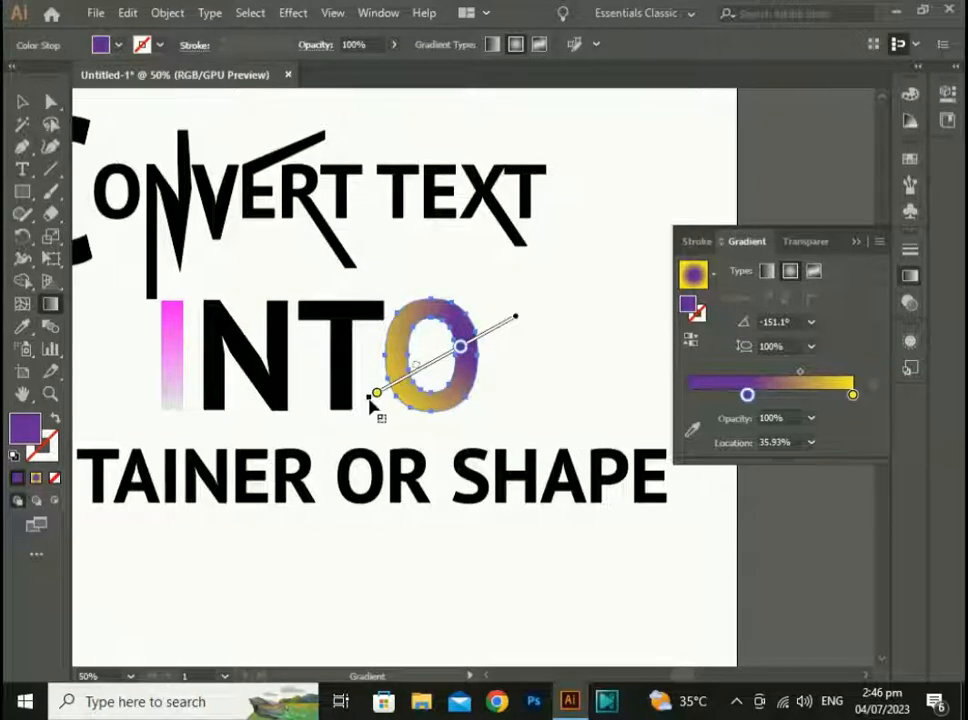
{"action": "left_click", "coordinate": [374, 395]}
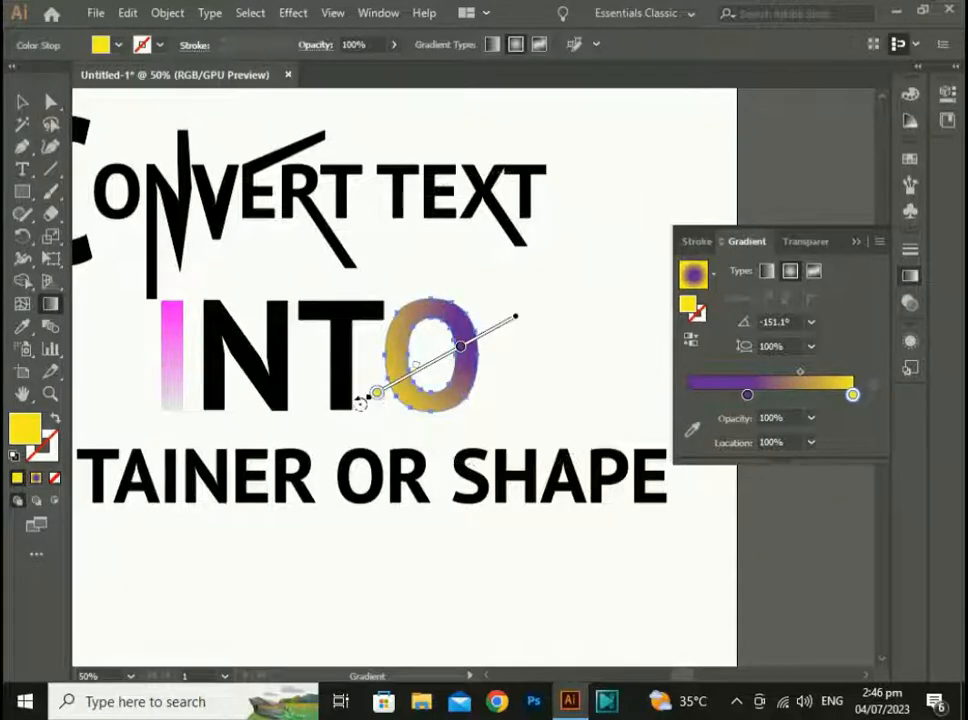
{"action": "mouse_move", "coordinate": [360, 401]}
{"action": "left_mouse_down"}
{"action": "mouse_move", "coordinate": [348, 359]}
{"action": "mouse_move", "coordinate": [358, 325]}
{"action": "left_mouse_up"}
{"action": "left_click_drag", "start_coordinate": [458, 326], "coordinate": [419, 350]}
{"action": "left_click_drag", "start_coordinate": [573, 326], "coordinate": [565, 370]}
{"action": "key", "text": "ctrl+z"}
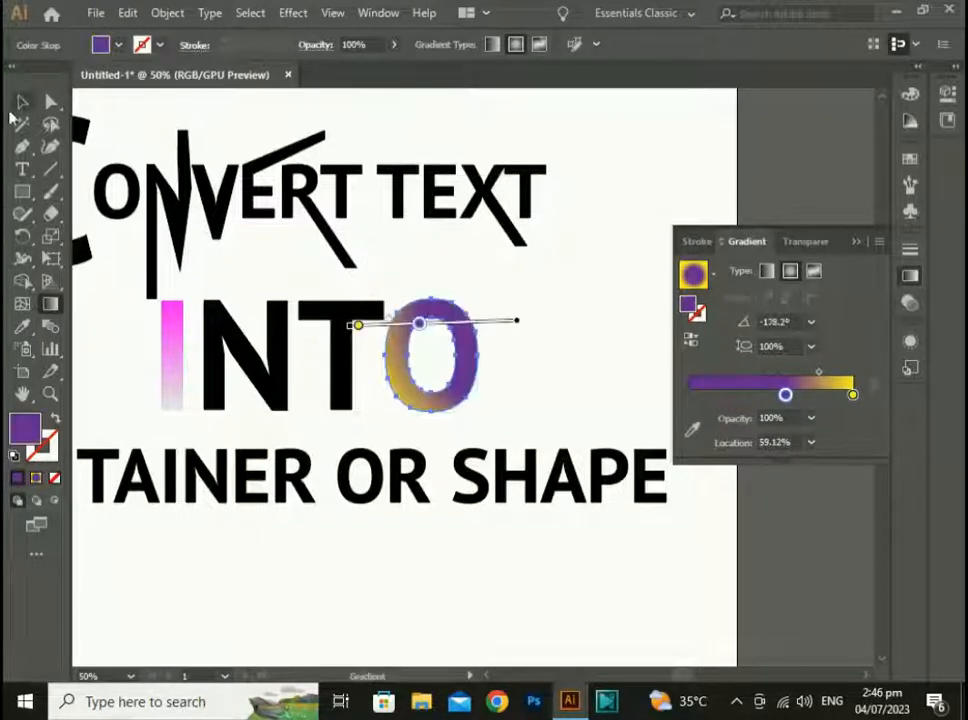
{"action": "key", "text": "v"}
{"action": "left_click", "coordinate": [333, 570]}
Step: Fill the large C of CONVERT with solid red ff0000 and deselect it
{"action": "left_click_drag", "start_coordinate": [335, 580], "coordinate": [521, 536]}
{"action": "key", "text": "ctrl+minus"}
{"action": "left_click_drag", "start_coordinate": [606, 552], "coordinate": [464, 514]}
{"action": "left_click_drag", "start_coordinate": [115, 144], "coordinate": [542, 505]}
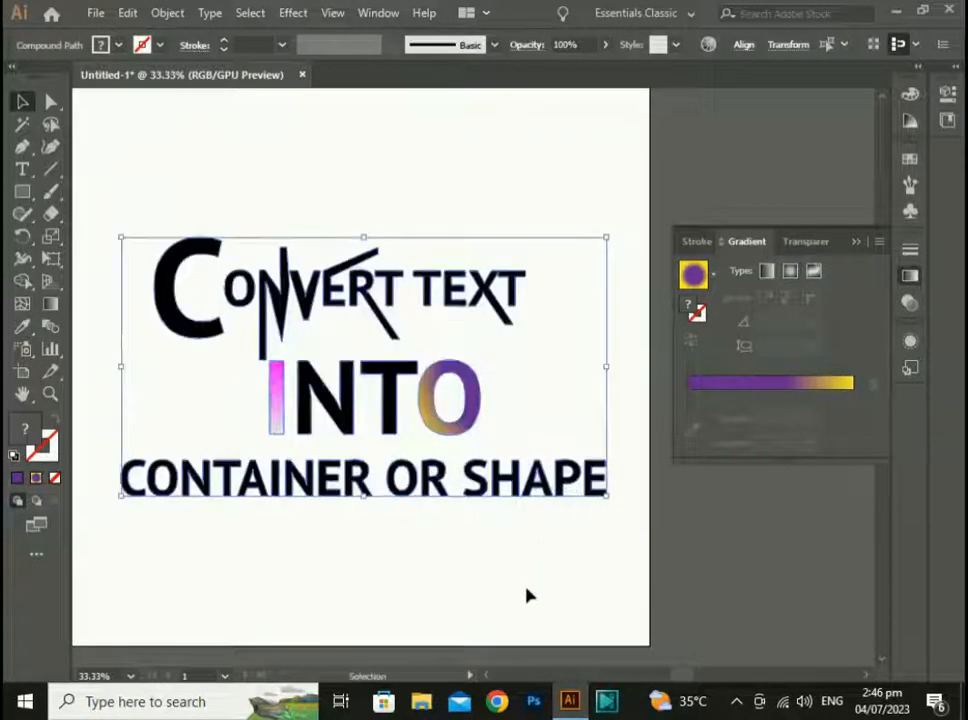
{"action": "left_click", "coordinate": [525, 590]}
{"action": "left_click", "coordinate": [180, 250]}
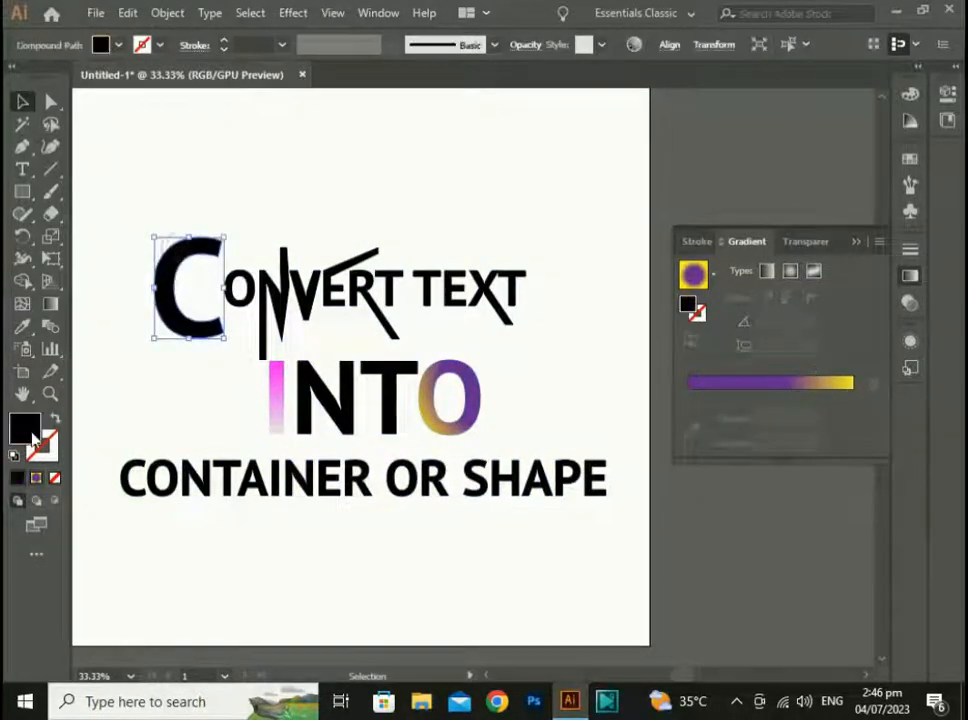
{"action": "double_click", "coordinate": [25, 428]}
{"action": "type", "text": "ff0000"}
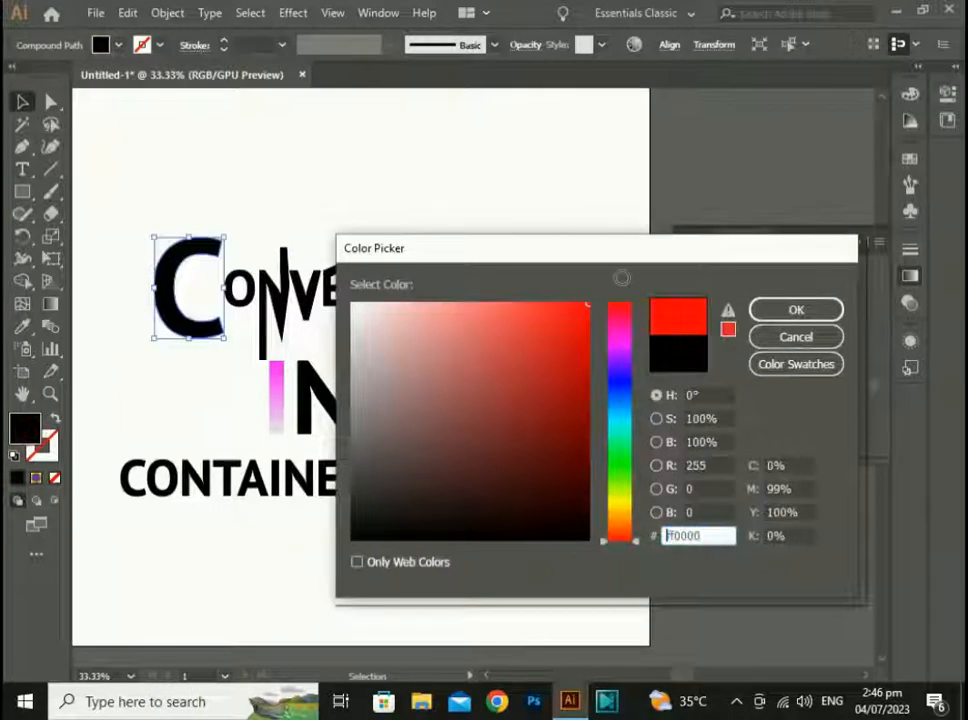
{"action": "left_click", "coordinate": [783, 318]}
{"action": "left_click", "coordinate": [528, 195]}
Step: Fill the letters of the word TEXT with light pink ea88d0
{"action": "left_click_drag", "start_coordinate": [466, 317], "coordinate": [258, 310]}
{"action": "left_click", "coordinate": [532, 339]}
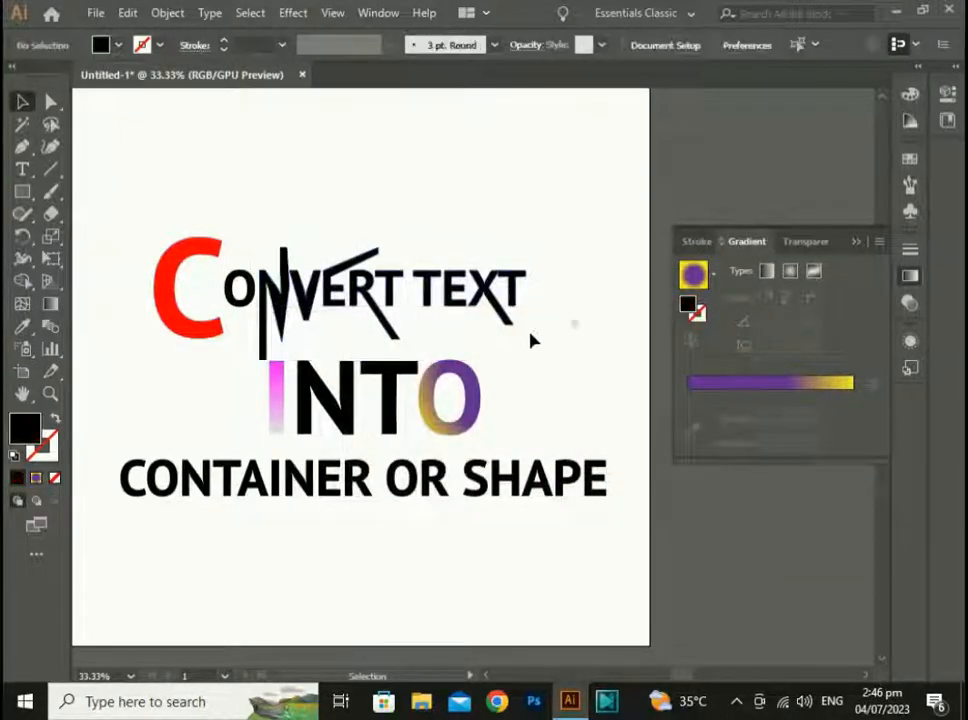
{"action": "left_click_drag", "start_coordinate": [552, 257], "coordinate": [412, 327]}
{"action": "double_click", "coordinate": [28, 437]}
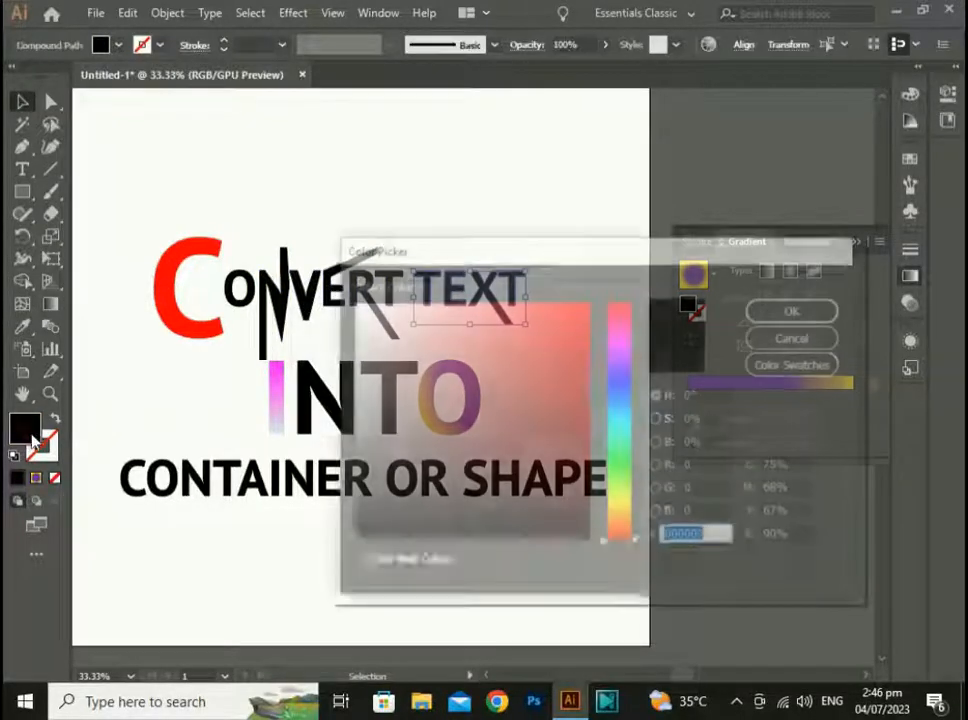
{"action": "left_click", "coordinate": [620, 333]}
{"action": "left_click", "coordinate": [567, 319]}
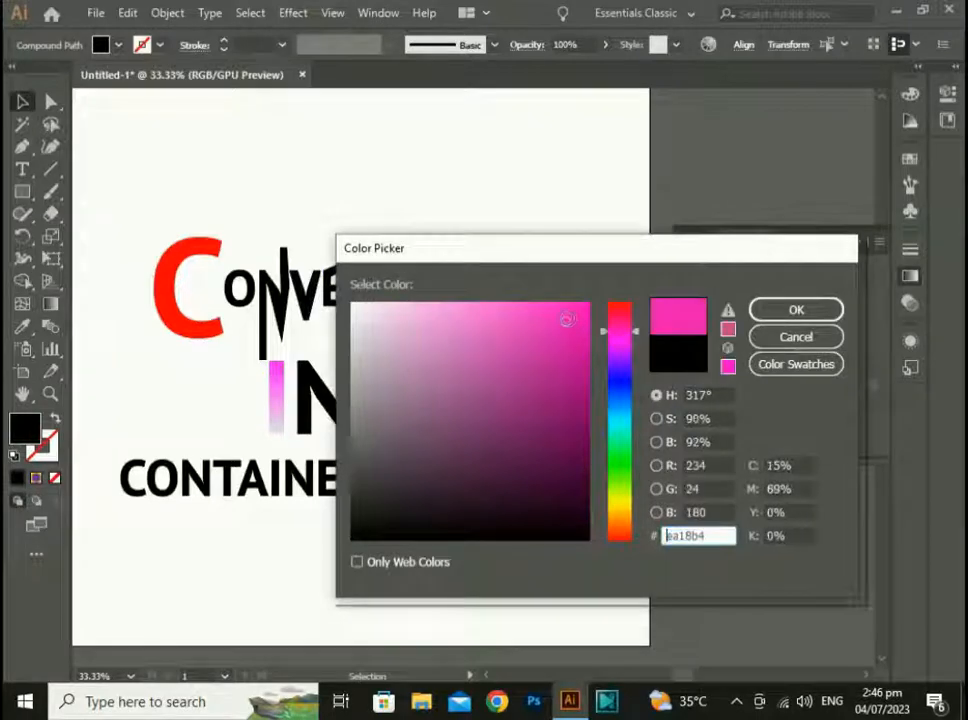
{"action": "left_click", "coordinate": [484, 322]}
{"action": "left_click", "coordinate": [452, 320]}
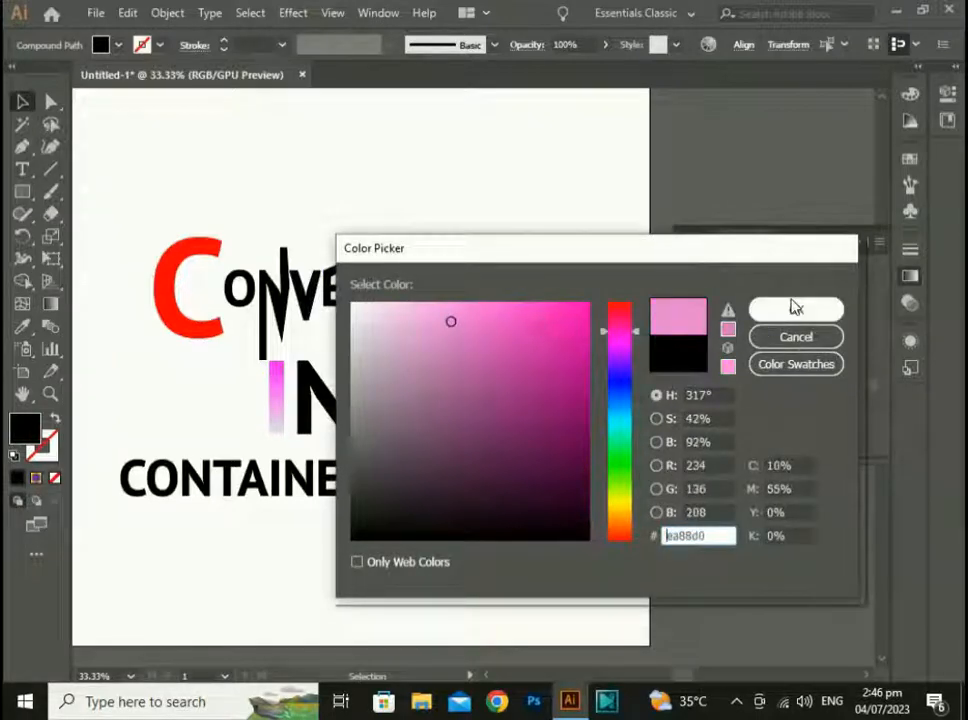
{"action": "left_click", "coordinate": [793, 309]}
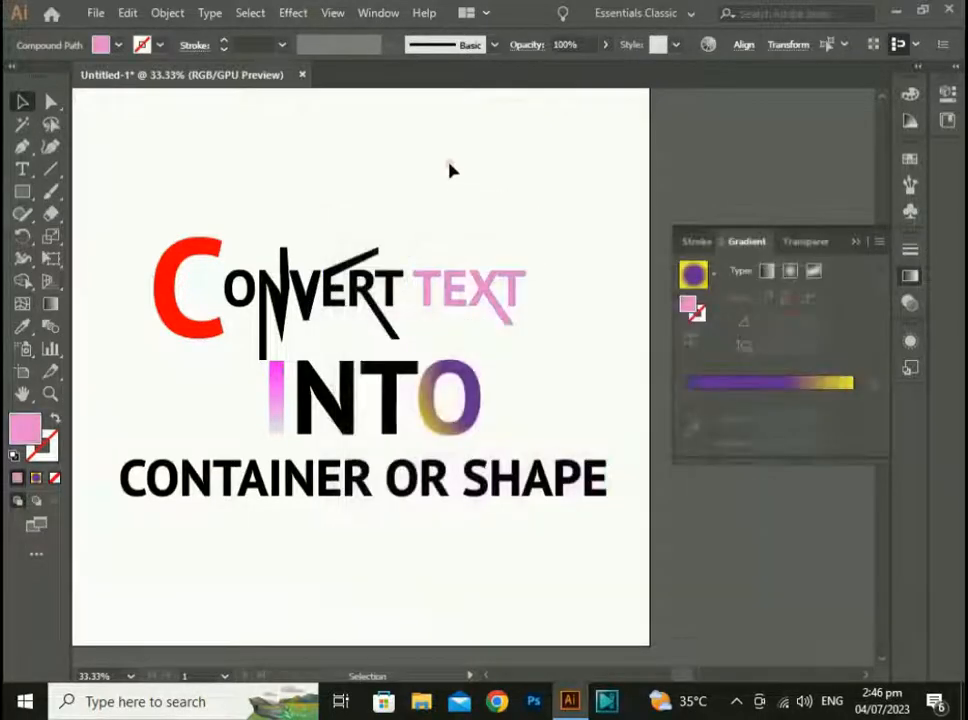
{"action": "left_click", "coordinate": [450, 165]}
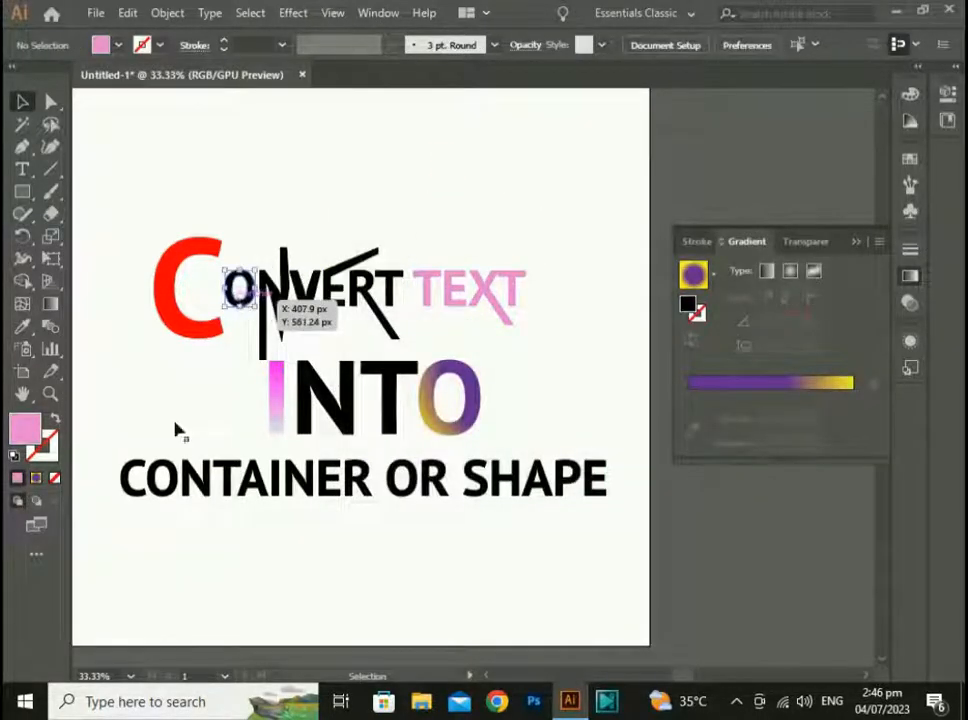
Step: Fill the O of CONVERT with teal 16b7bf and deselect it
{"action": "double_click", "coordinate": [25, 430]}
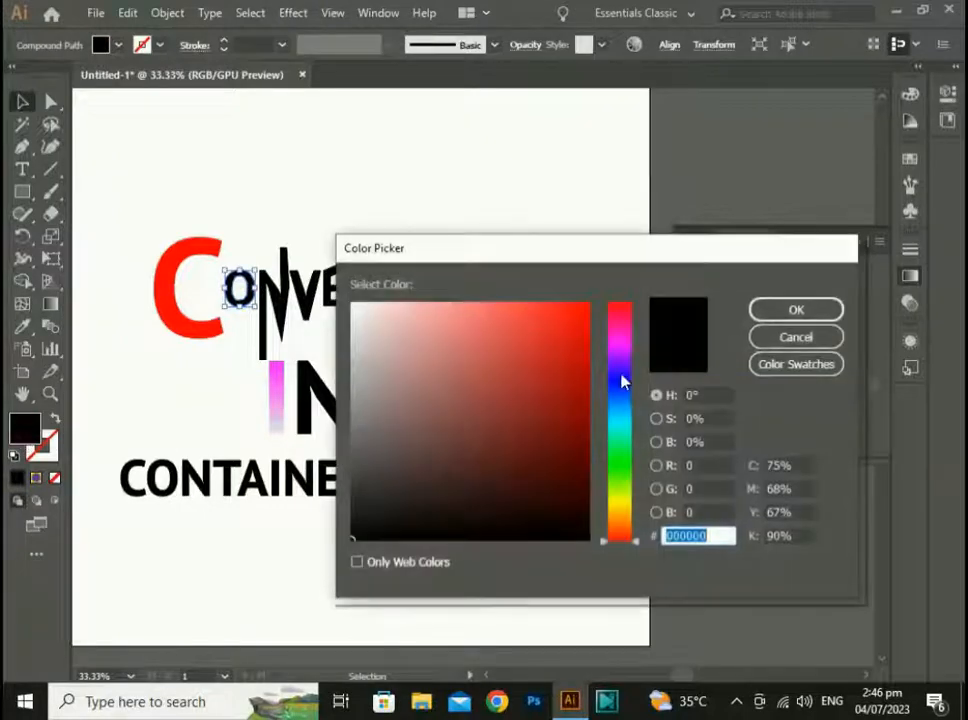
{"action": "left_click", "coordinate": [620, 419]}
{"action": "left_click", "coordinate": [549, 404]}
{"action": "left_click", "coordinate": [562, 361]}
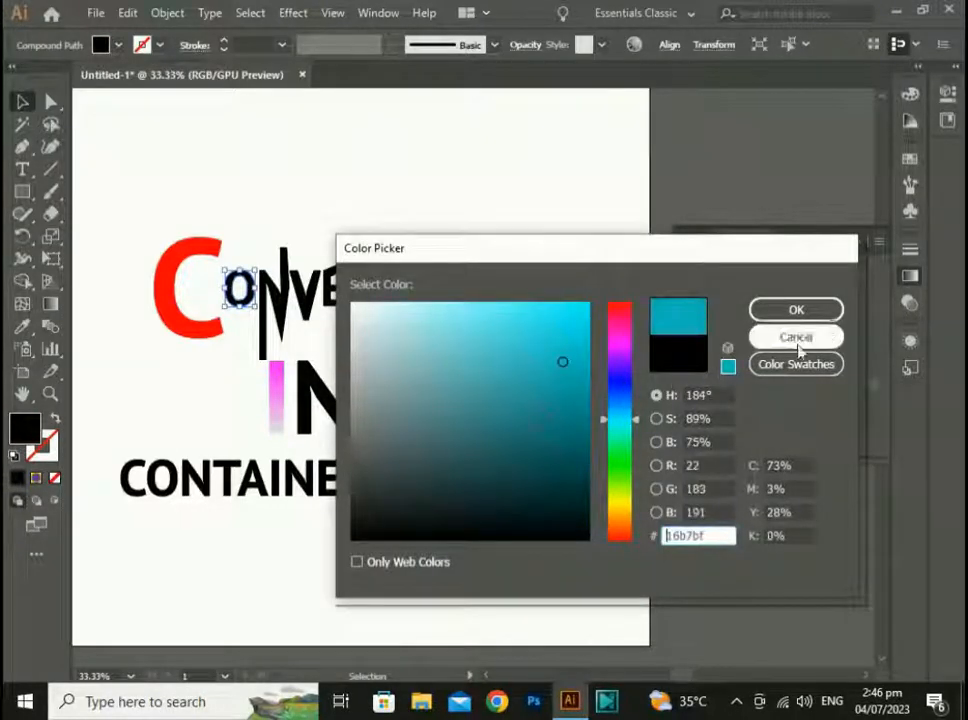
{"action": "left_click", "coordinate": [795, 312]}
{"action": "left_click", "coordinate": [495, 545]}
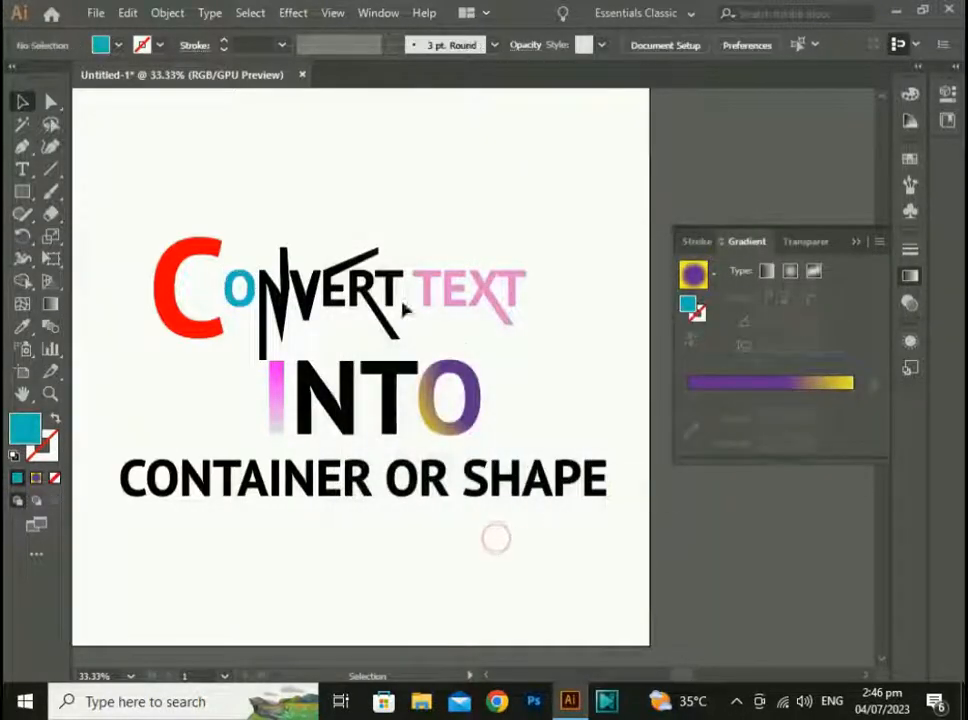
Step: Fill the letters NVERT of CONVERT with the purple-and-yellow radial gradient and deselect them
{"action": "left_click", "coordinate": [340, 316]}
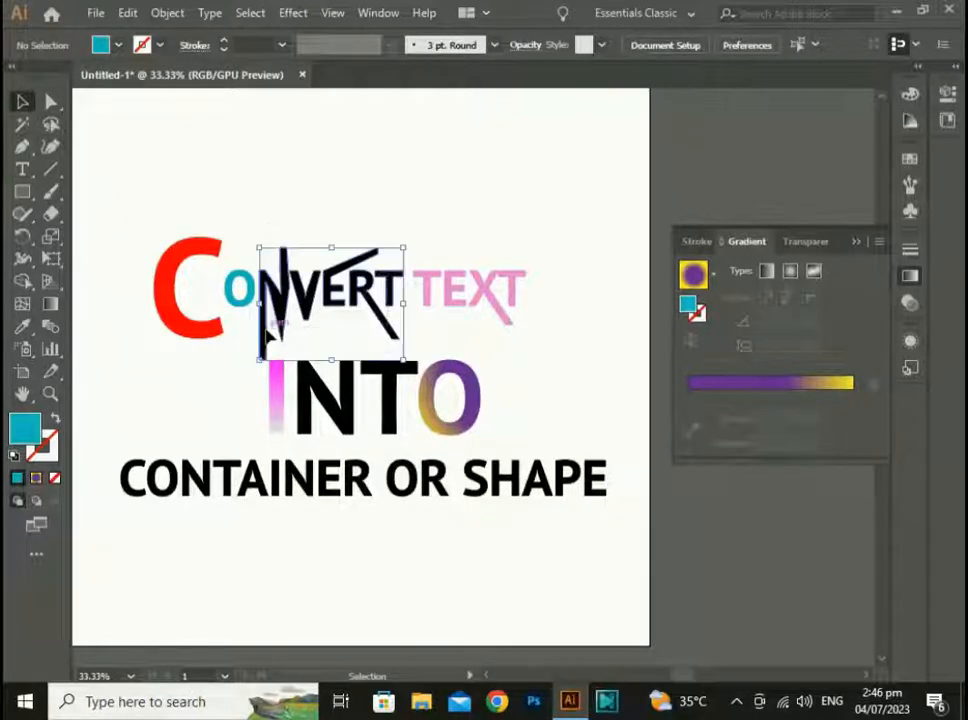
{"action": "left_click", "coordinate": [22, 327]}
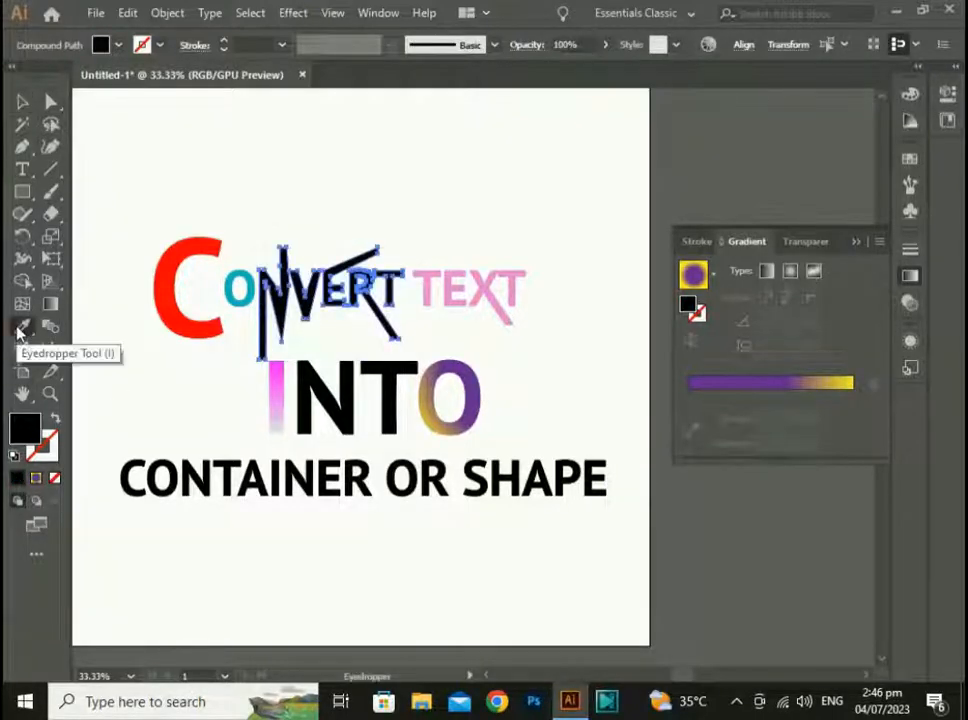
{"action": "left_click", "coordinate": [36, 479]}
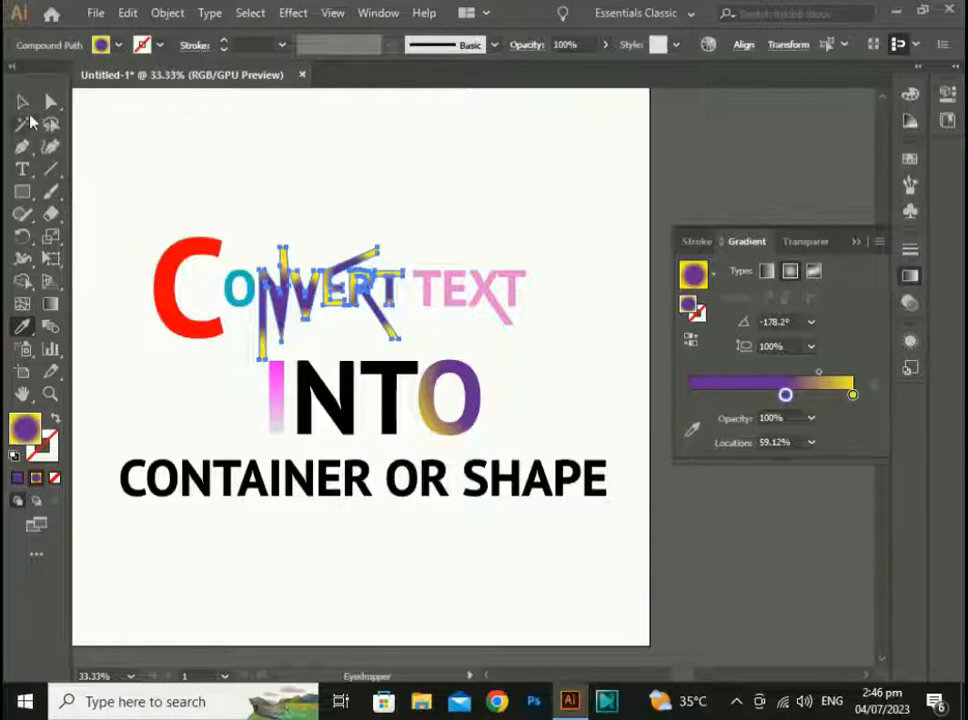
{"action": "left_click", "coordinate": [22, 101]}
{"action": "left_click", "coordinate": [434, 546]}
{"action": "scroll", "coordinate": [434, 546], "scroll_direction": "down", "scroll_amount": 2}
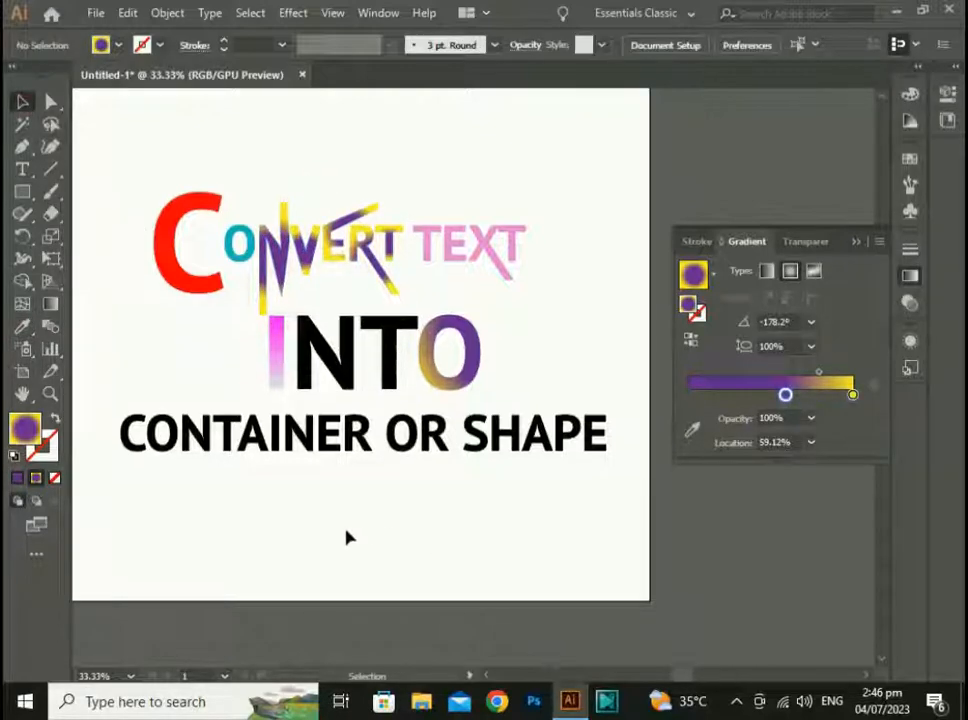
Step: Fill the N and T of INTO with the red sampled from the large C using the Eyedropper
{"action": "left_click_drag", "start_coordinate": [346, 529], "coordinate": [473, 589]}
{"action": "left_click_drag", "start_coordinate": [369, 489], "coordinate": [428, 579]}
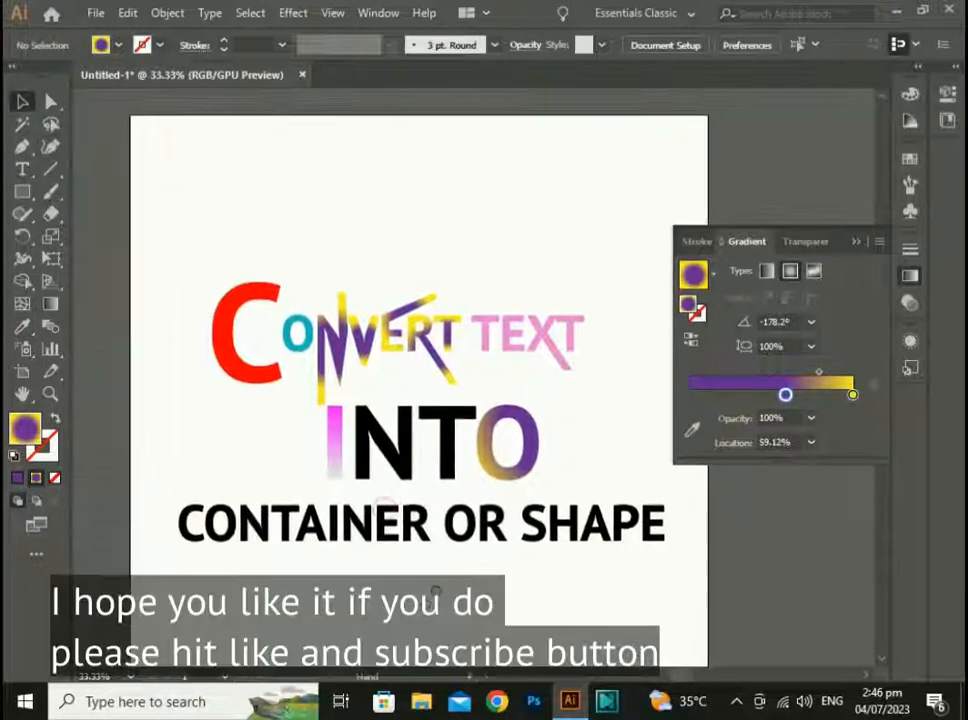
{"action": "left_click", "coordinate": [447, 463]}
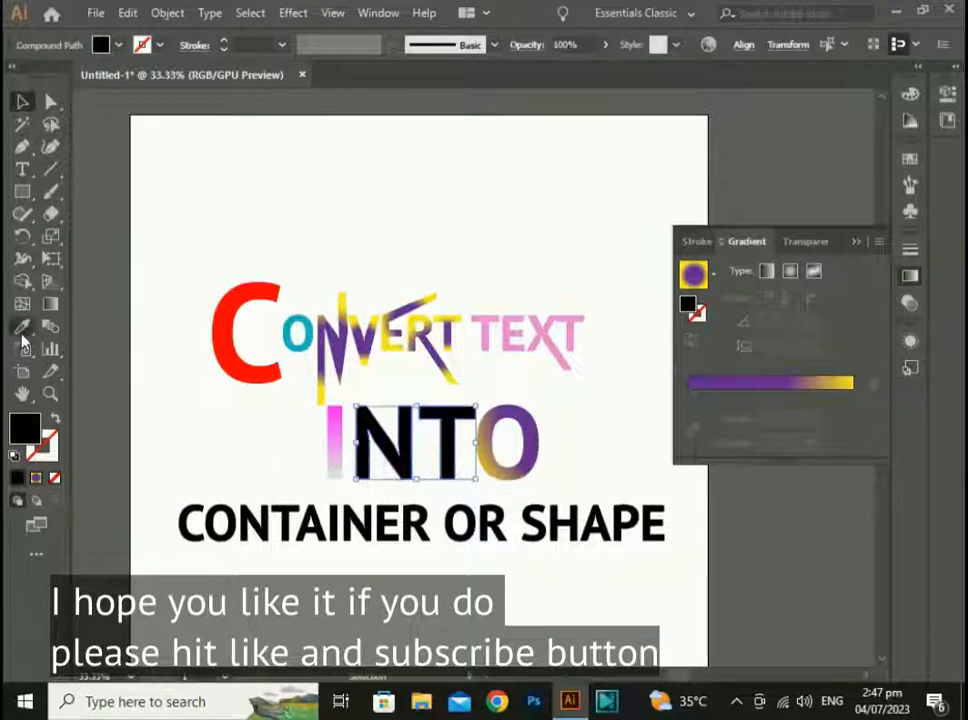
{"action": "left_click", "coordinate": [22, 327]}
{"action": "left_click", "coordinate": [235, 320]}
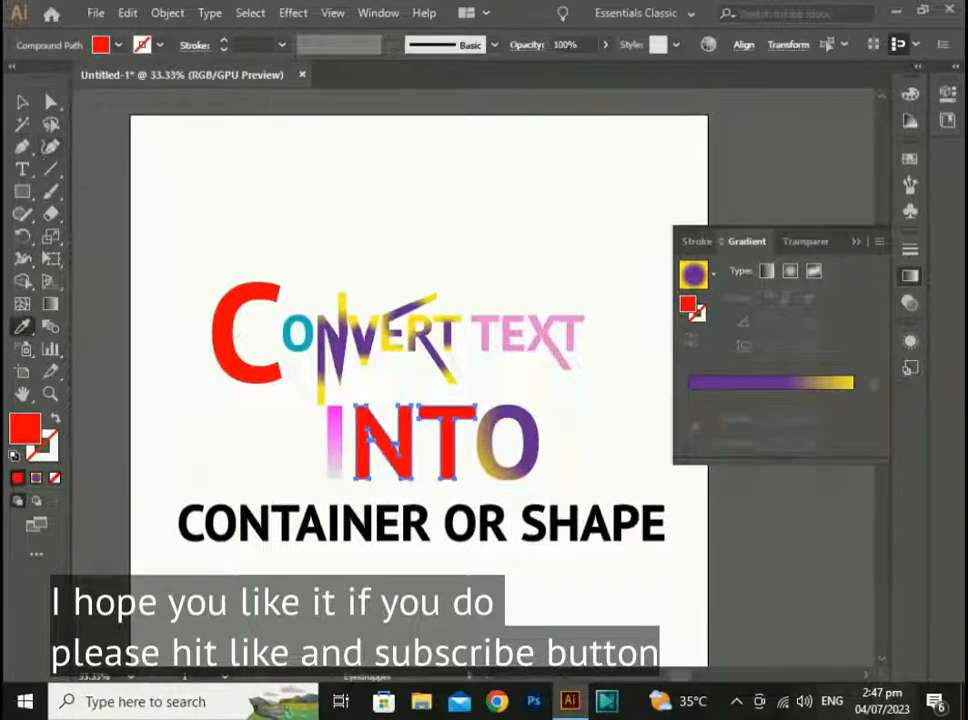
Step: Fill the CONTAINER OR SHAPE line with the purple-and-yellow gradient, switch its type to linear, and deselect it
{"action": "key", "text": "ctrl"}
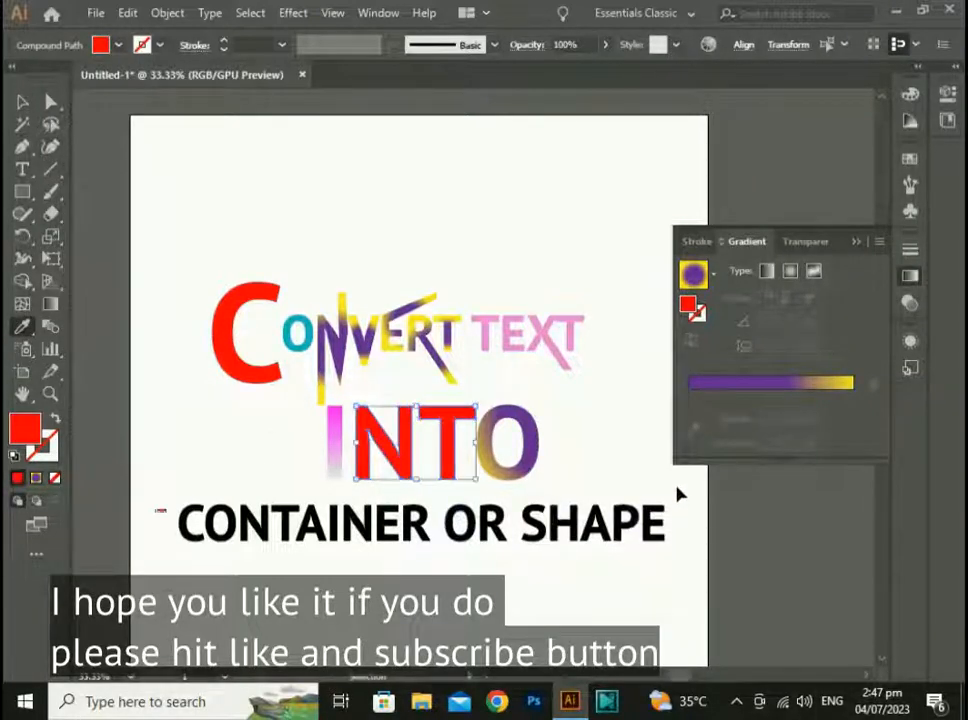
{"action": "left_click_drag", "start_coordinate": [677, 492], "coordinate": [353, 613]}
{"action": "left_click_drag", "start_coordinate": [190, 578], "coordinate": [182, 588]}
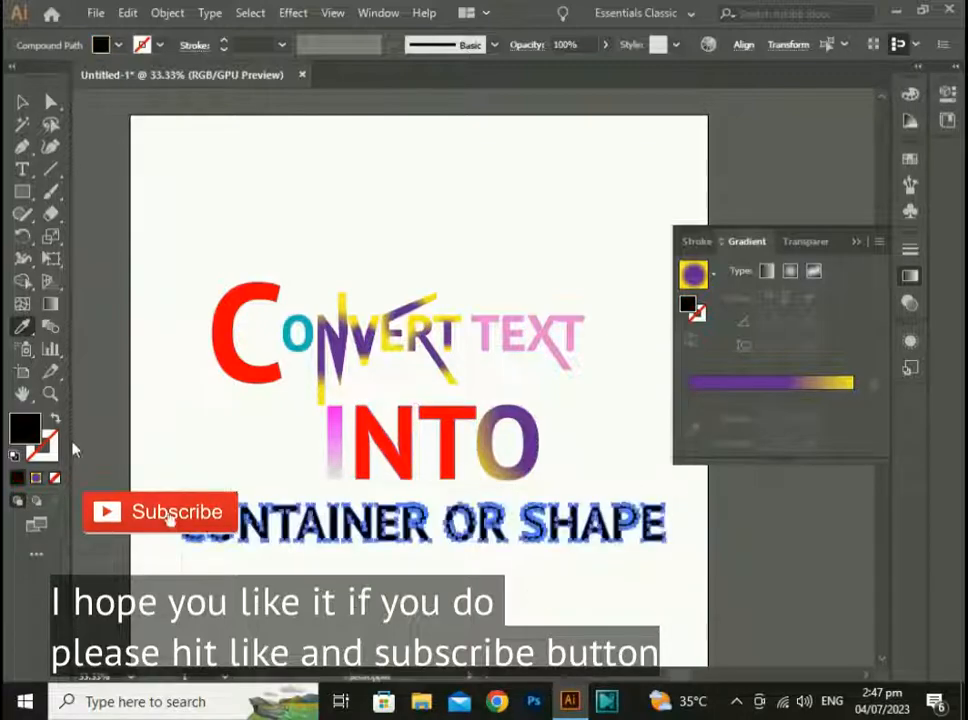
{"action": "left_click", "coordinate": [34, 479]}
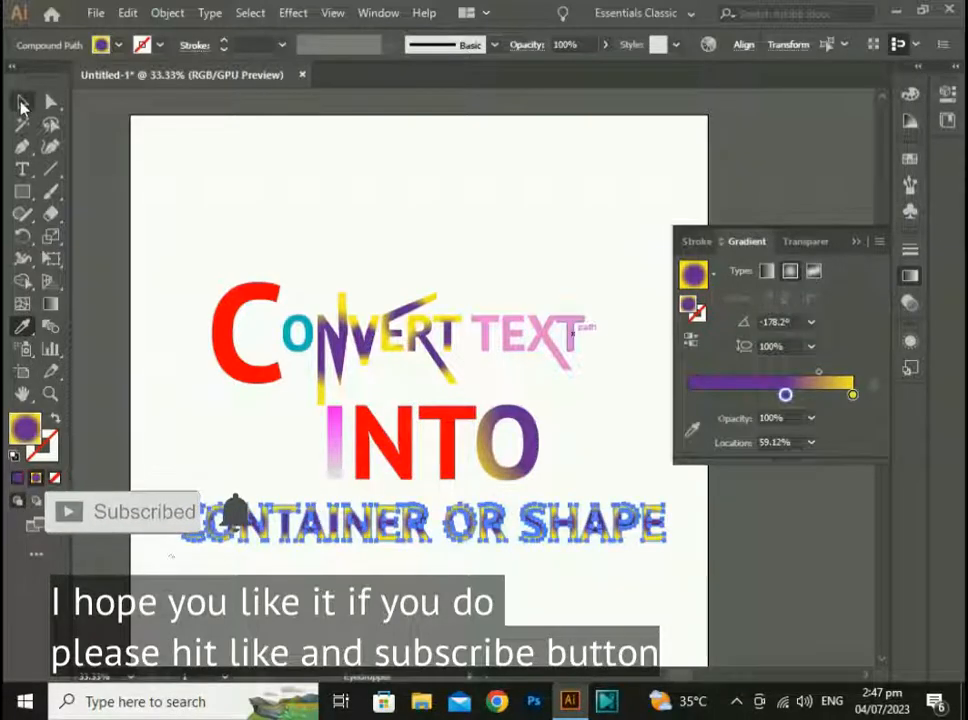
{"action": "left_click", "coordinate": [22, 103]}
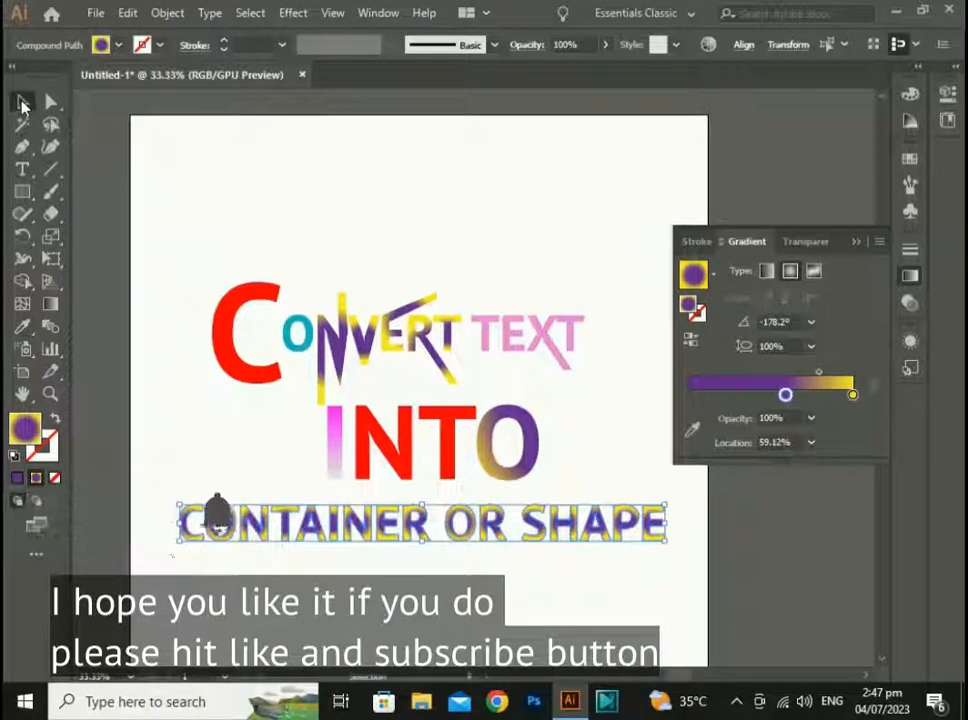
{"action": "left_click", "coordinate": [767, 272]}
{"action": "left_click", "coordinate": [635, 602]}
{"action": "key", "text": "space"}
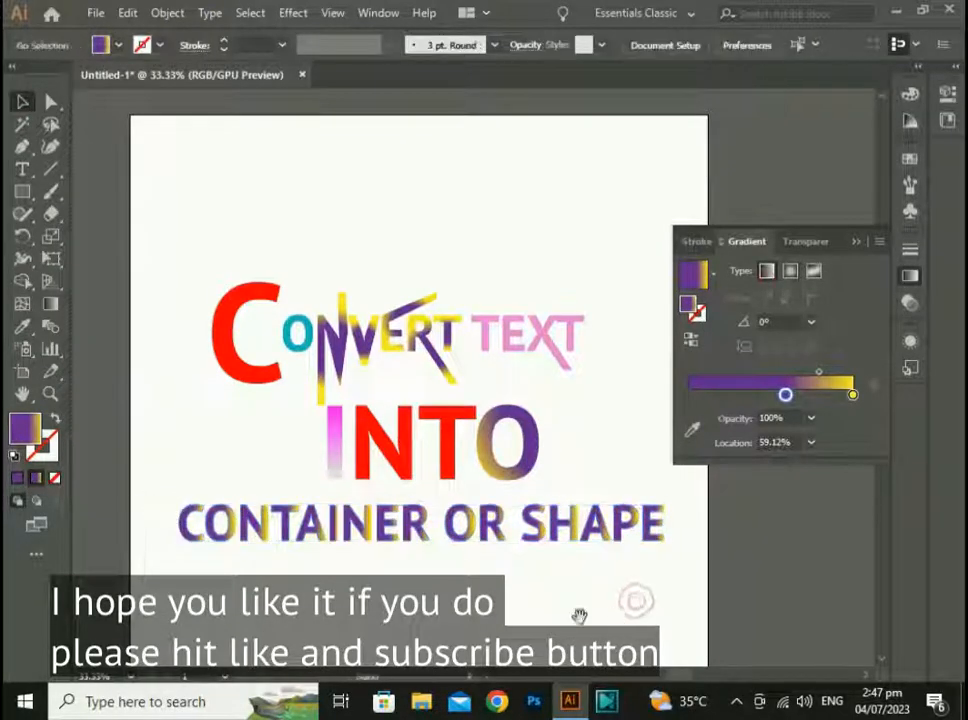
{"action": "left_click_drag", "start_coordinate": [567, 630], "coordinate": [531, 542]}
{"action": "scroll", "coordinate": [558, 574], "scroll_direction": "down", "scroll_amount": 1}
{"action": "key", "text": "space"}
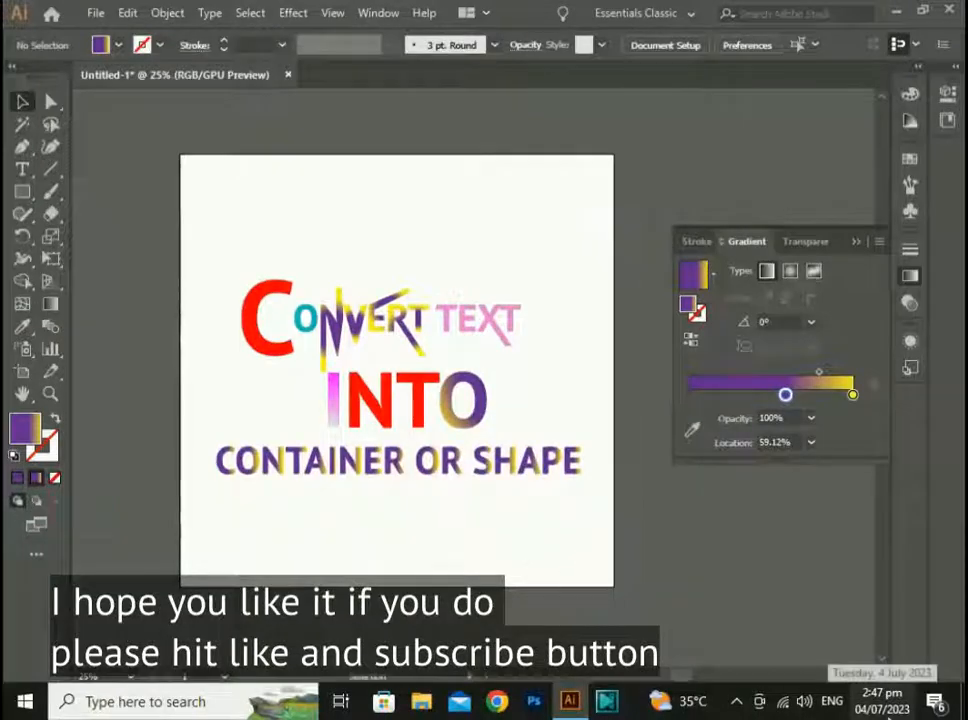